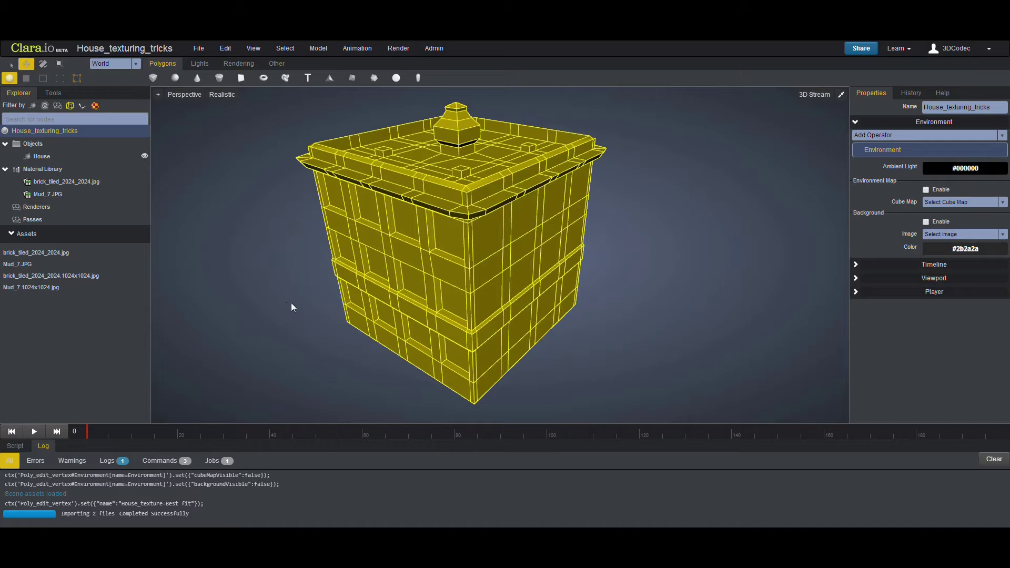
Orbit around the house, then create a new MultiID material in the Material Library
{"action": "scroll", "coordinate": [302, 294], "scroll_direction": "down", "scroll_amount": 1}
{"action": "scroll", "coordinate": [302, 294], "scroll_direction": "down", "scroll_amount": 1}
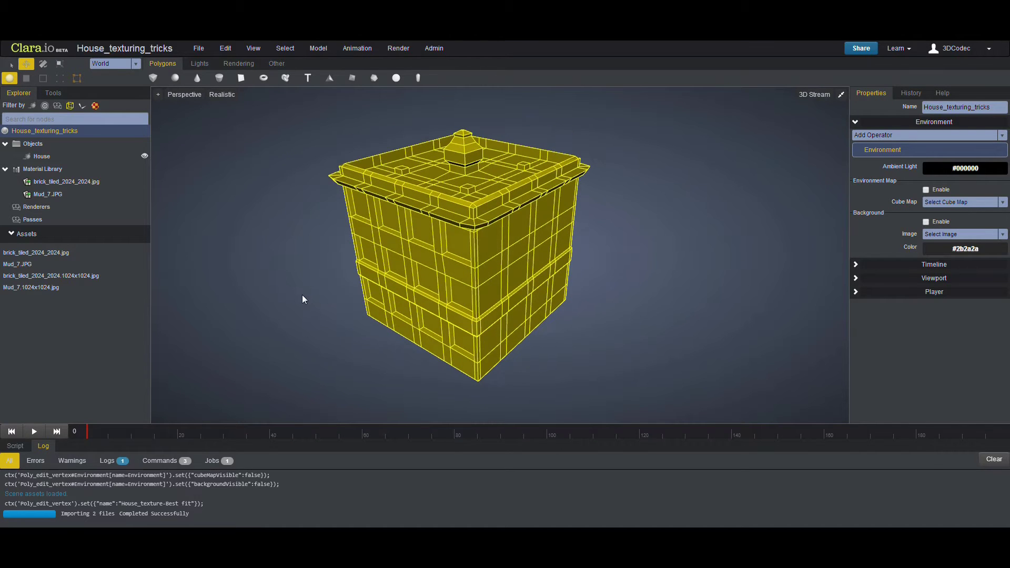
{"action": "left_click_drag", "start_coordinate": [302, 295], "coordinate": [309, 295]}
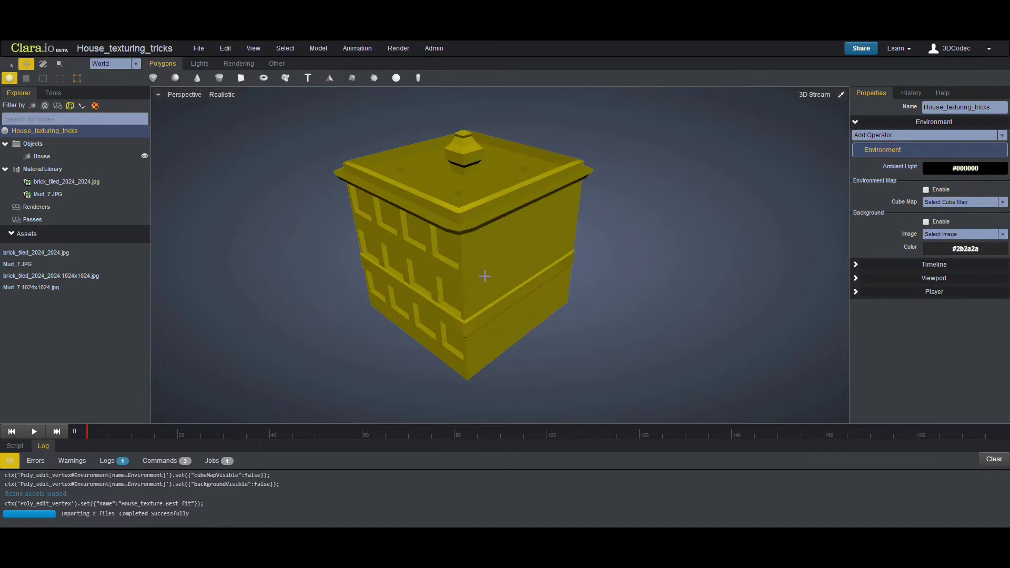
{"action": "left_click_drag", "start_coordinate": [485, 275], "coordinate": [422, 299]}
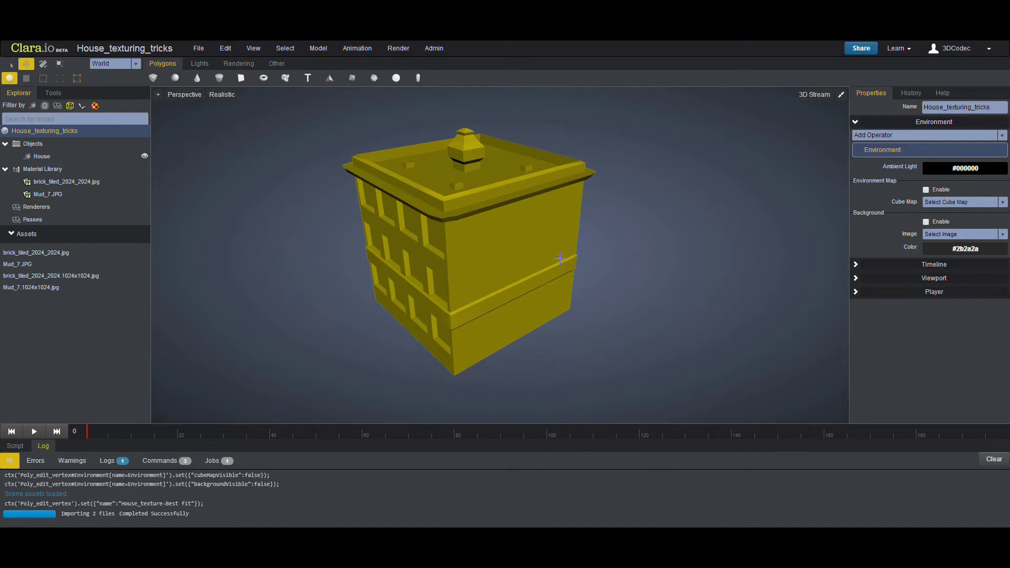
{"action": "left_click_drag", "start_coordinate": [509, 167], "coordinate": [474, 165]}
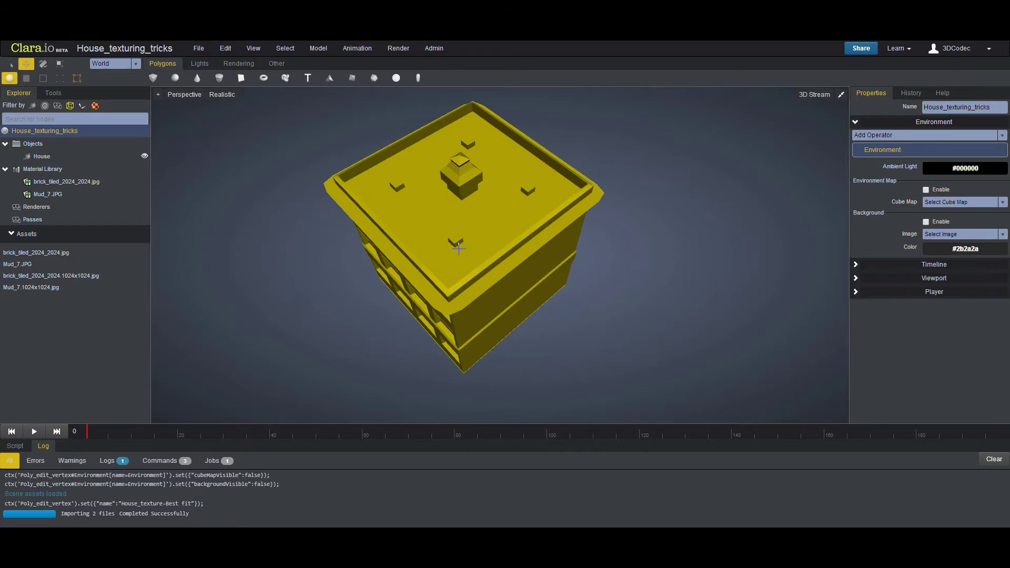
{"action": "left_click_drag", "start_coordinate": [458, 249], "coordinate": [462, 238]}
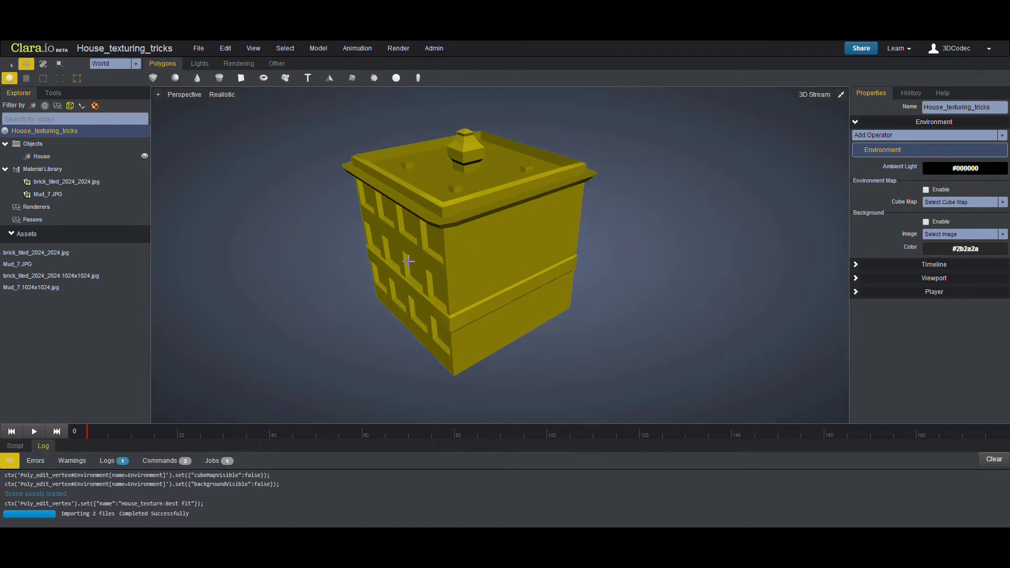
{"action": "left_click_drag", "start_coordinate": [408, 261], "coordinate": [477, 279]}
{"action": "right_click", "coordinate": [42, 170]}
{"action": "mouse_move", "coordinate": [63, 182]}
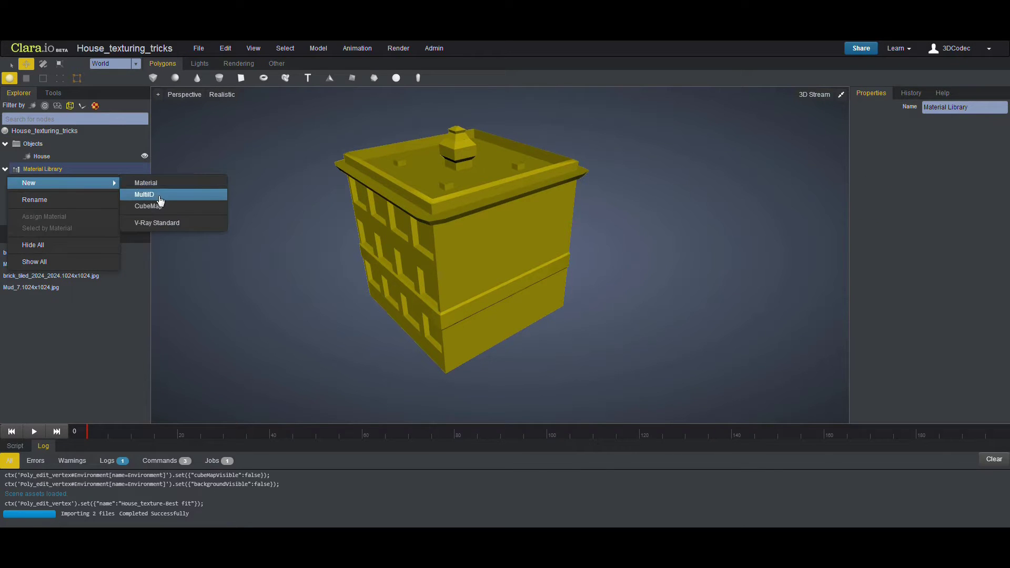
{"action": "left_click", "coordinate": [171, 205]}
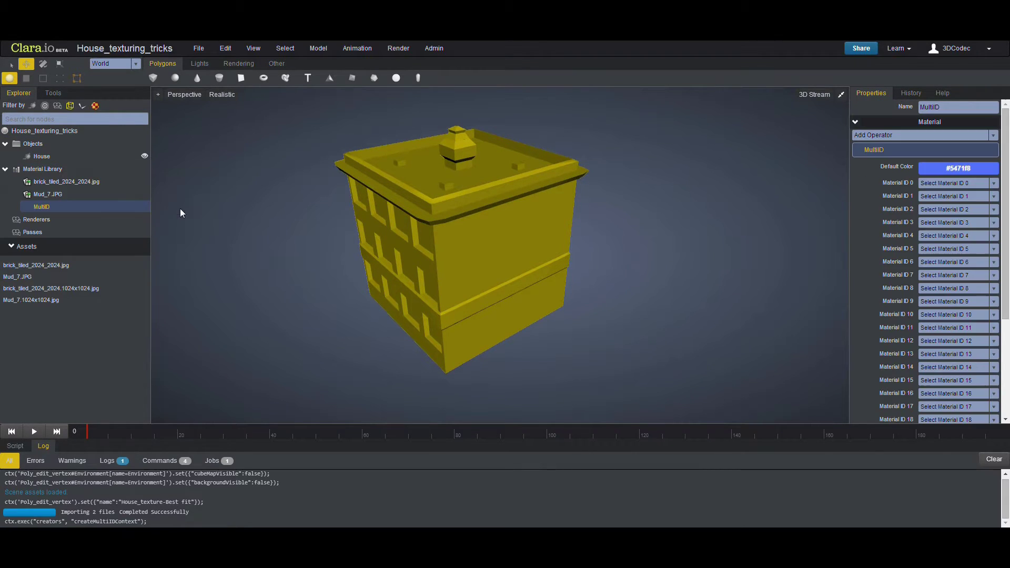
Select the house in face mode and pick faces across the front wall
{"action": "left_click", "coordinate": [476, 218]}
{"action": "left_click", "coordinate": [26, 78]}
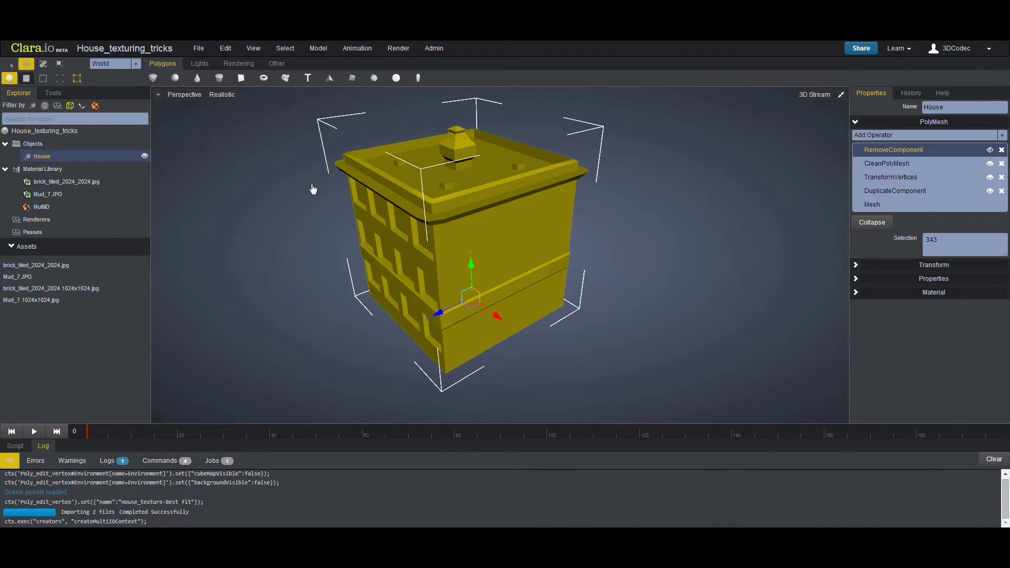
{"action": "left_click", "coordinate": [520, 237]}
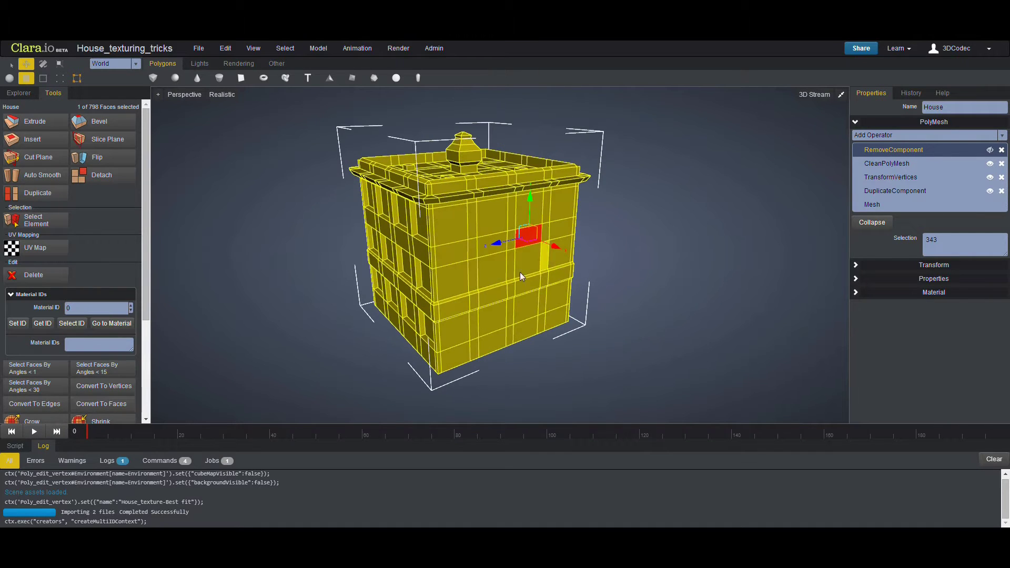
{"action": "scroll", "coordinate": [98, 304], "scroll_direction": "down", "scroll_amount": 2}
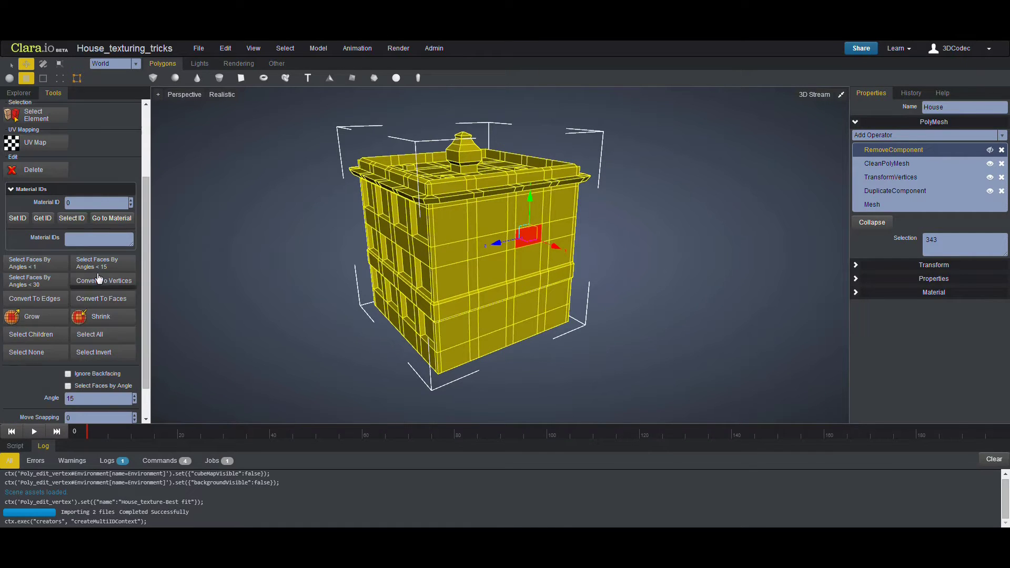
{"action": "left_click", "coordinate": [94, 263]}
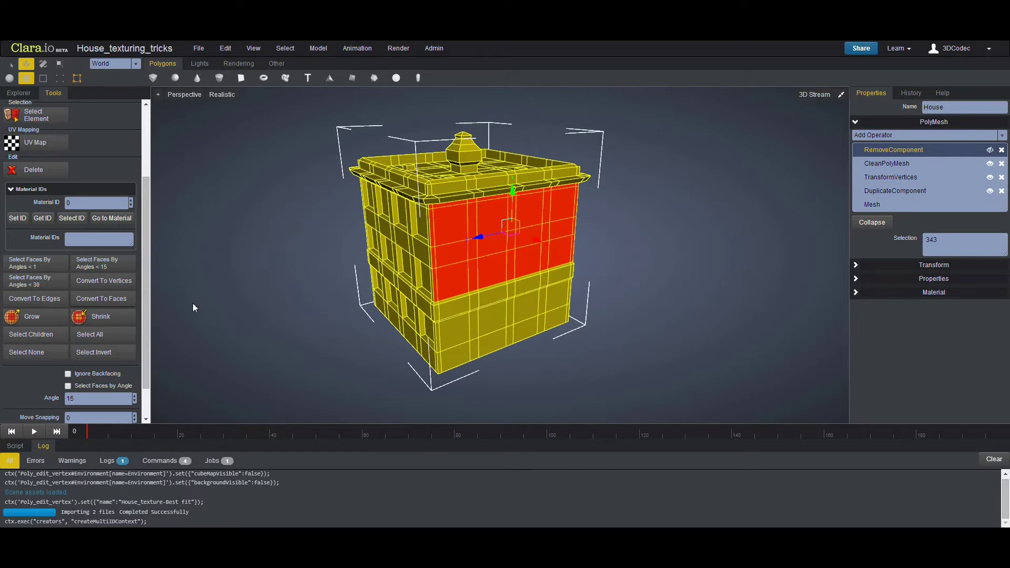
{"action": "left_click", "coordinate": [516, 315], "text": "shift"}
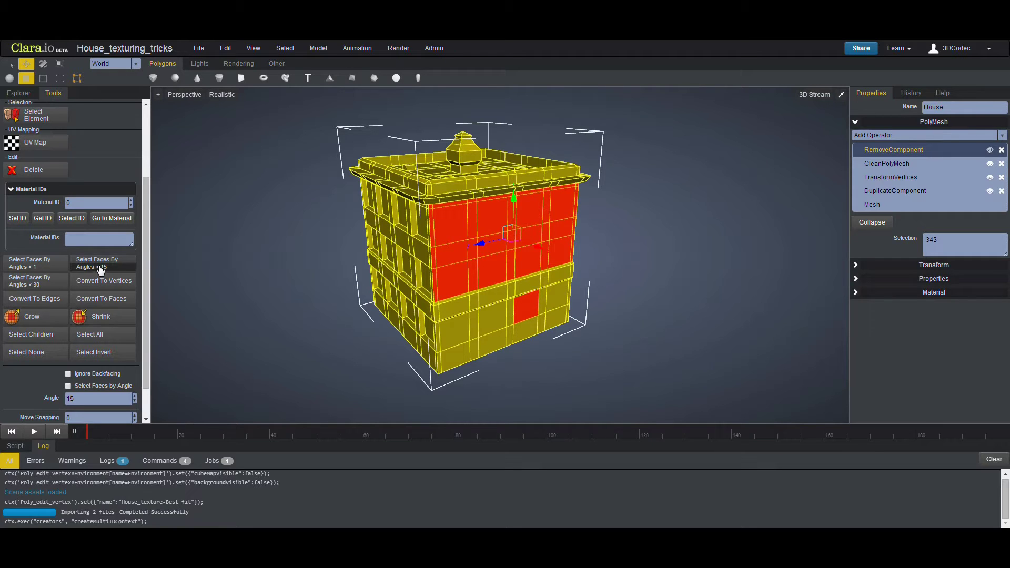
{"action": "left_click", "coordinate": [101, 268]}
{"action": "left_click", "coordinate": [520, 290], "text": "shift"}
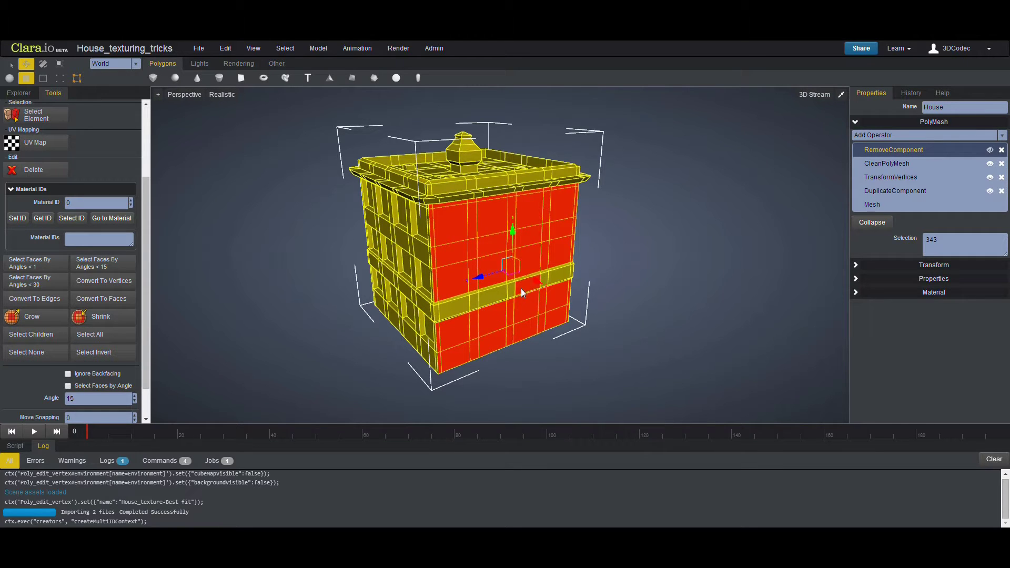
{"action": "left_click", "coordinate": [124, 269]}
Reselect the whole front wall and assign its faces material ID 1
{"action": "middle_click_drag", "start_coordinate": [512, 314], "coordinate": [487, 289]}
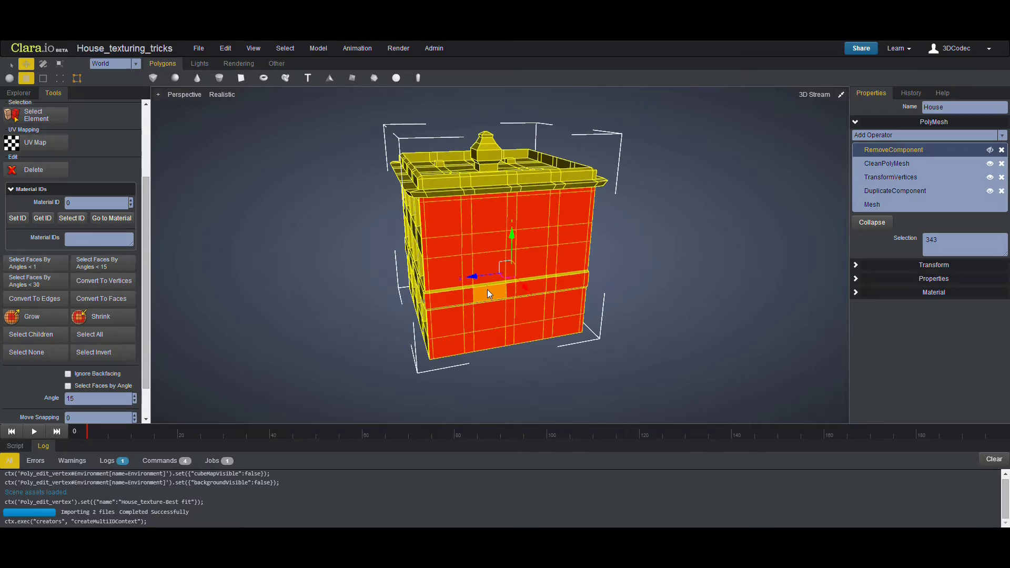
{"action": "left_click", "coordinate": [486, 285]}
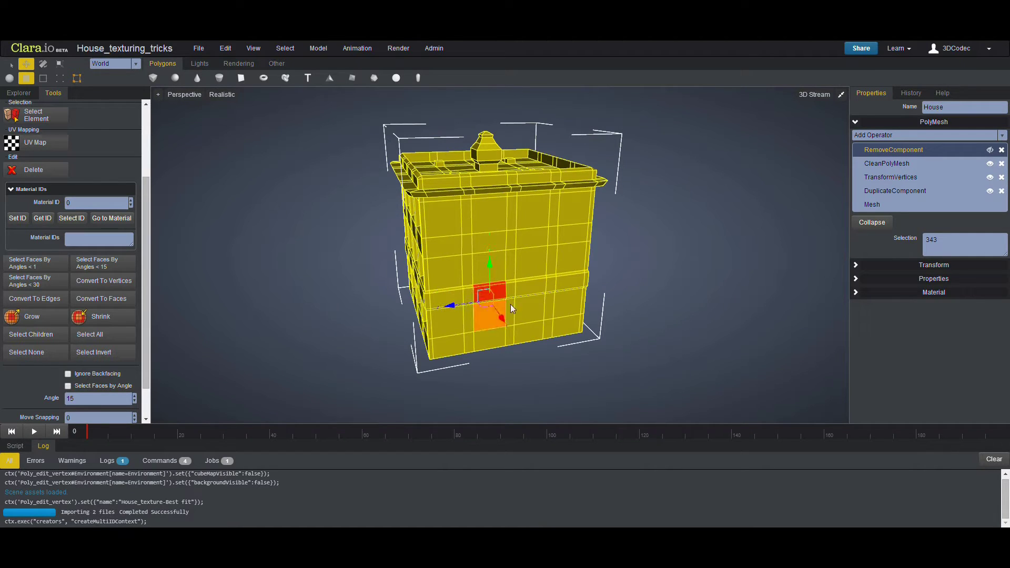
{"action": "scroll", "coordinate": [510, 304], "scroll_direction": "up", "scroll_amount": 3}
{"action": "scroll", "coordinate": [510, 305], "scroll_direction": "up", "scroll_amount": 2}
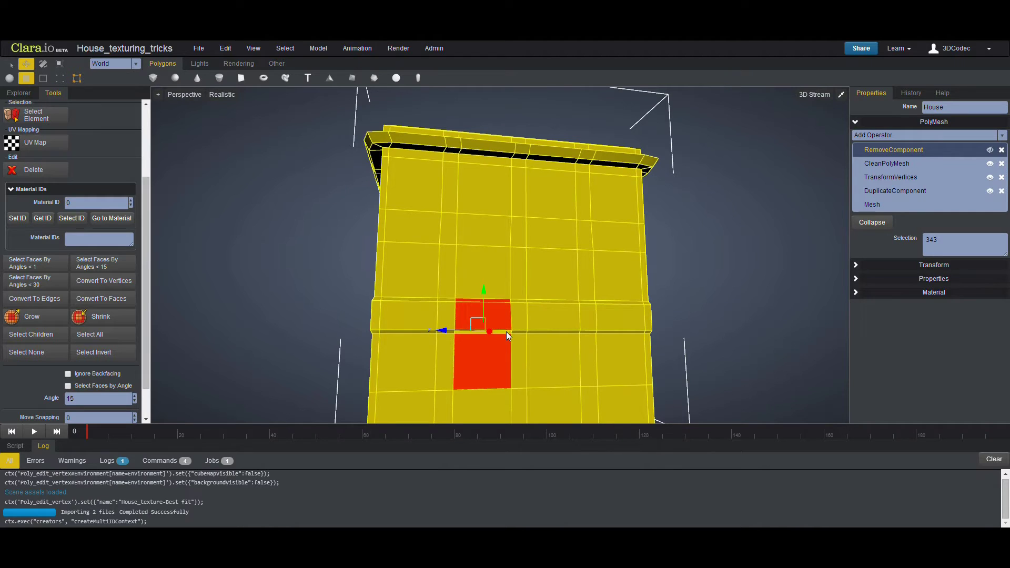
{"action": "left_click", "coordinate": [487, 232], "text": "ctrl"}
{"action": "middle_click_drag", "start_coordinate": [501, 374], "coordinate": [503, 244]}
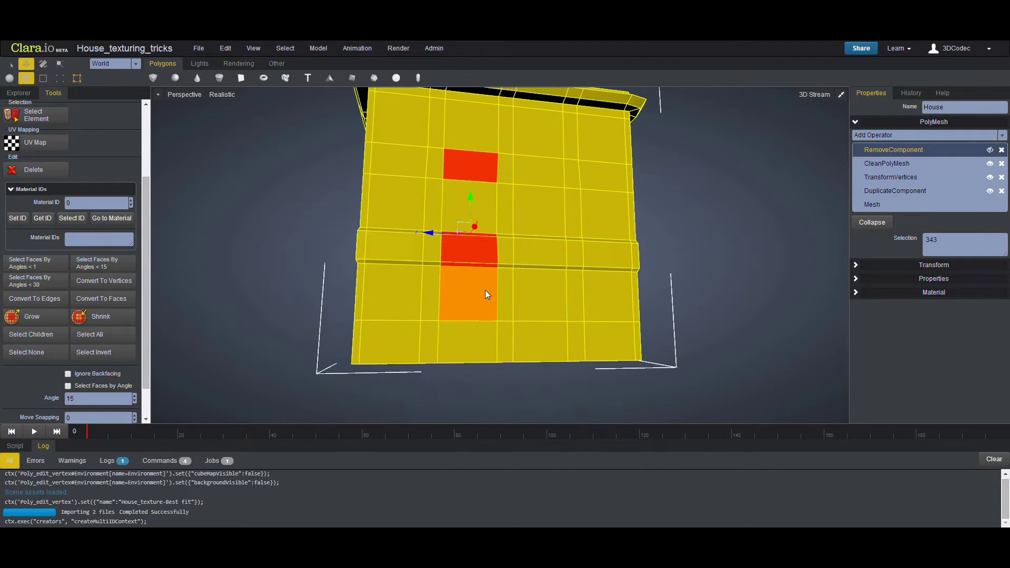
{"action": "left_click", "coordinate": [95, 263]}
{"action": "mouse_move", "coordinate": [542, 272]}
{"action": "middle_mouse_down"}
{"action": "mouse_move", "coordinate": [458, 317]}
{"action": "mouse_move", "coordinate": [468, 315]}
{"action": "mouse_move", "coordinate": [449, 287]}
{"action": "mouse_move", "coordinate": [487, 322]}
{"action": "mouse_move", "coordinate": [395, 222]}
{"action": "mouse_move", "coordinate": [383, 252]}
{"action": "mouse_move", "coordinate": [414, 283]}
{"action": "mouse_move", "coordinate": [184, 283]}
{"action": "middle_mouse_up"}
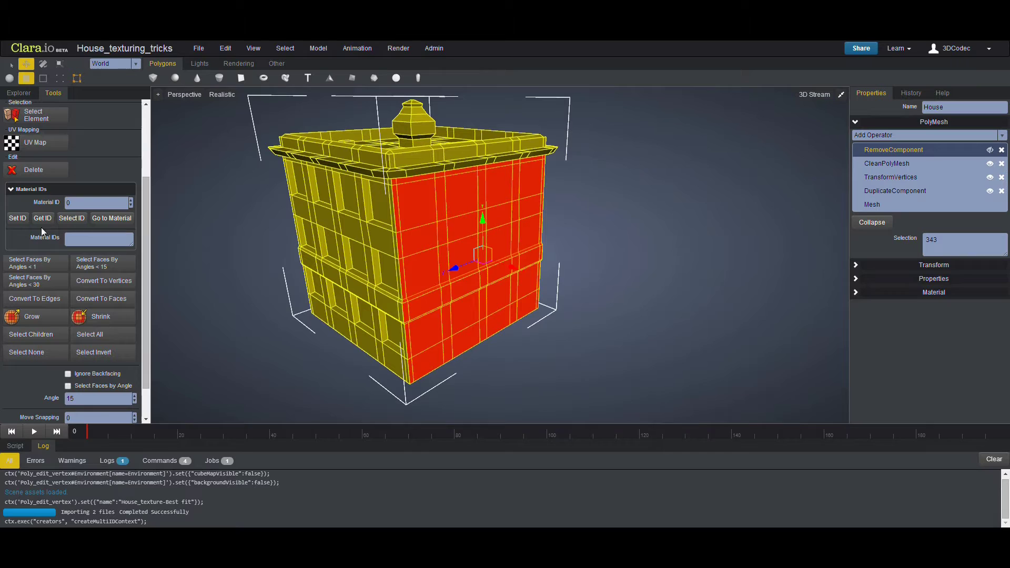
{"action": "left_click", "coordinate": [23, 222]}
{"action": "type", "text": "1"}
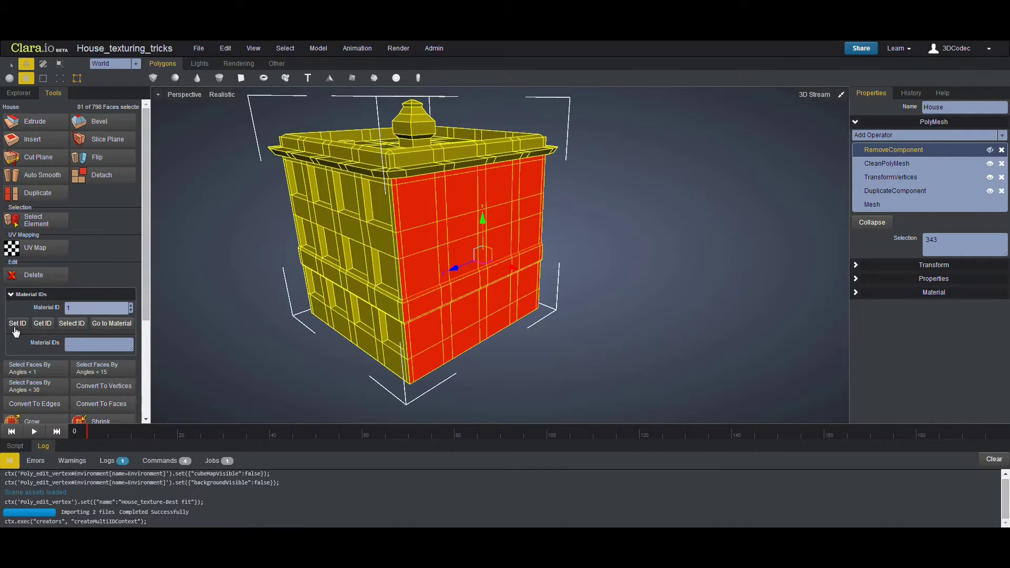
{"action": "left_click", "coordinate": [16, 326]}
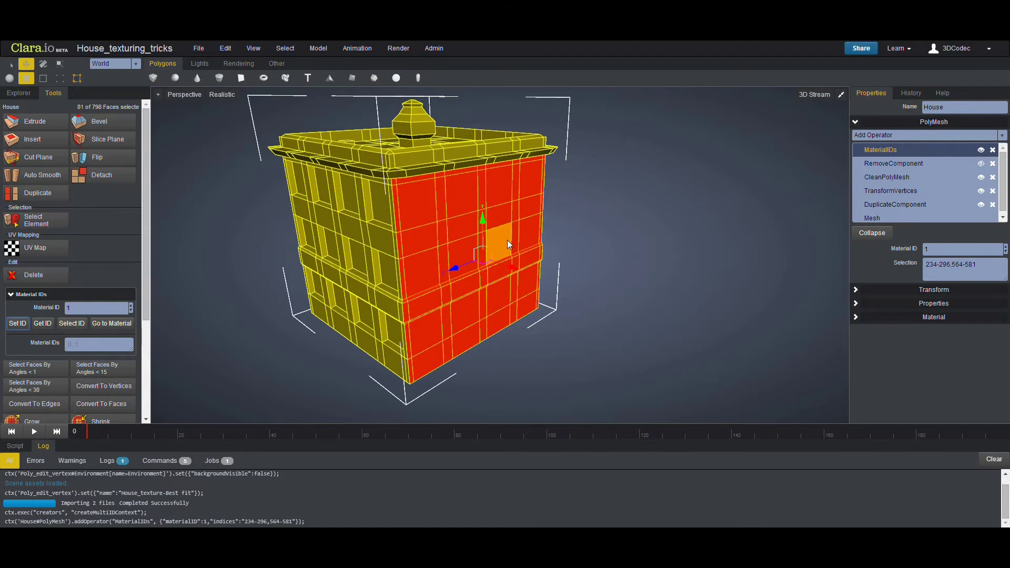
Select the flat roof-top faces by angle and set them to material ID 2
{"action": "middle_click_drag", "start_coordinate": [508, 229], "coordinate": [469, 161]}
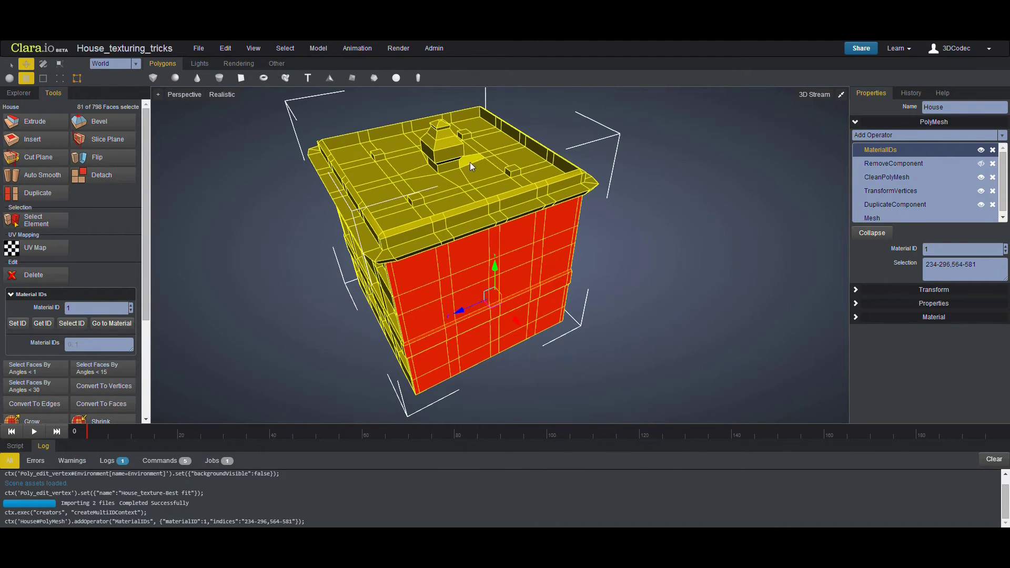
{"action": "left_click", "coordinate": [473, 169]}
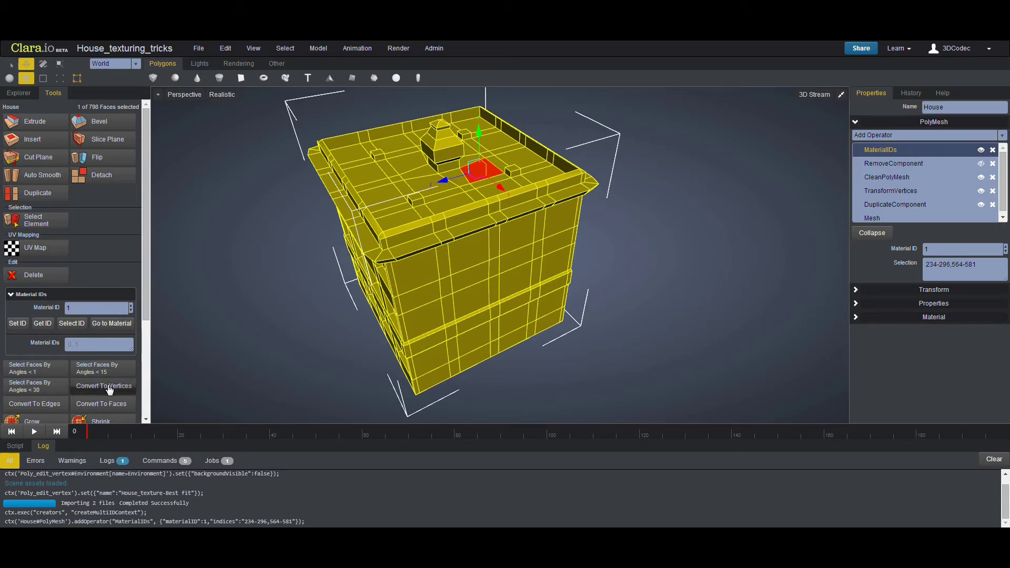
{"action": "left_click", "coordinate": [27, 386]}
{"action": "middle_click_drag", "start_coordinate": [408, 250], "coordinate": [391, 278]}
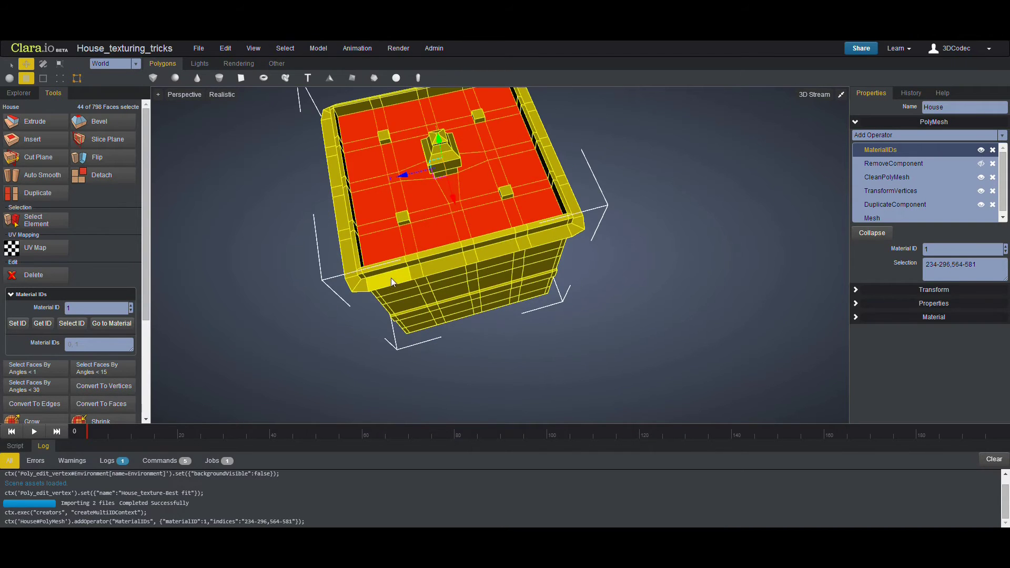
{"action": "middle_click_drag", "start_coordinate": [367, 237], "coordinate": [341, 263]}
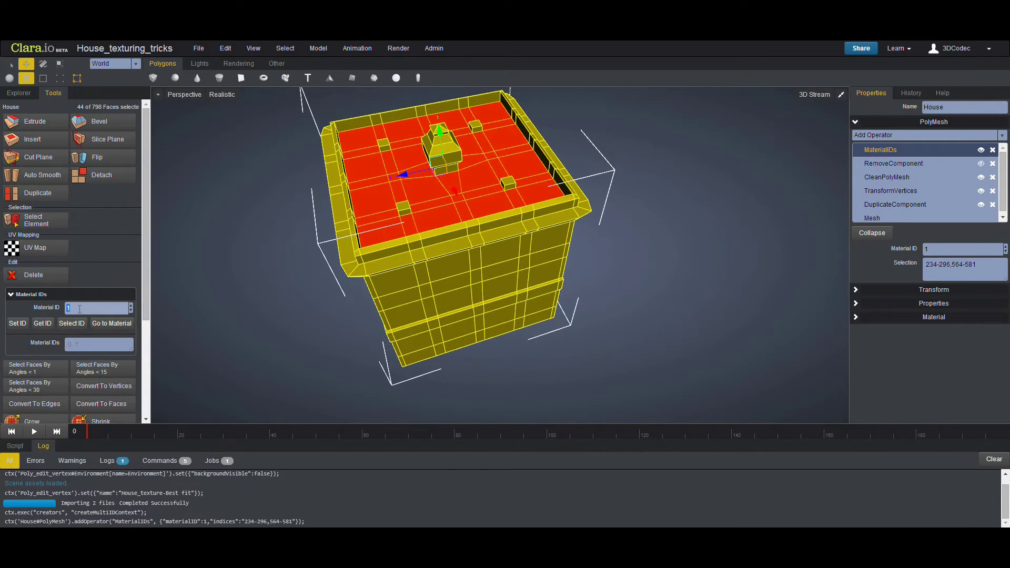
{"action": "type", "text": "2"}
{"action": "left_click", "coordinate": [16, 325]}
Check the ID 2 faces with Select ID, clear the selection and return to the Explorer
{"action": "left_click", "coordinate": [243, 283]}
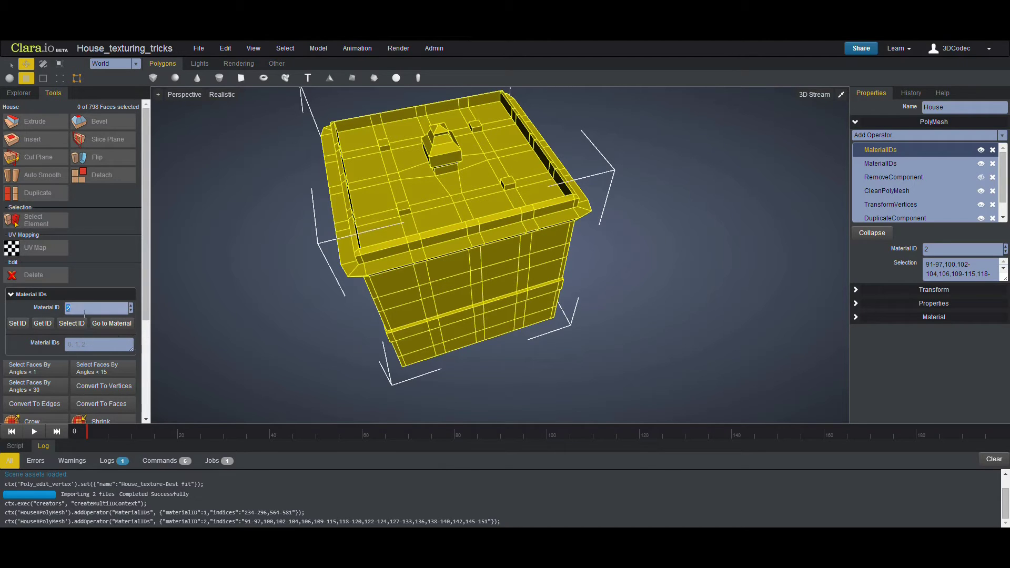
{"action": "left_click", "coordinate": [67, 326]}
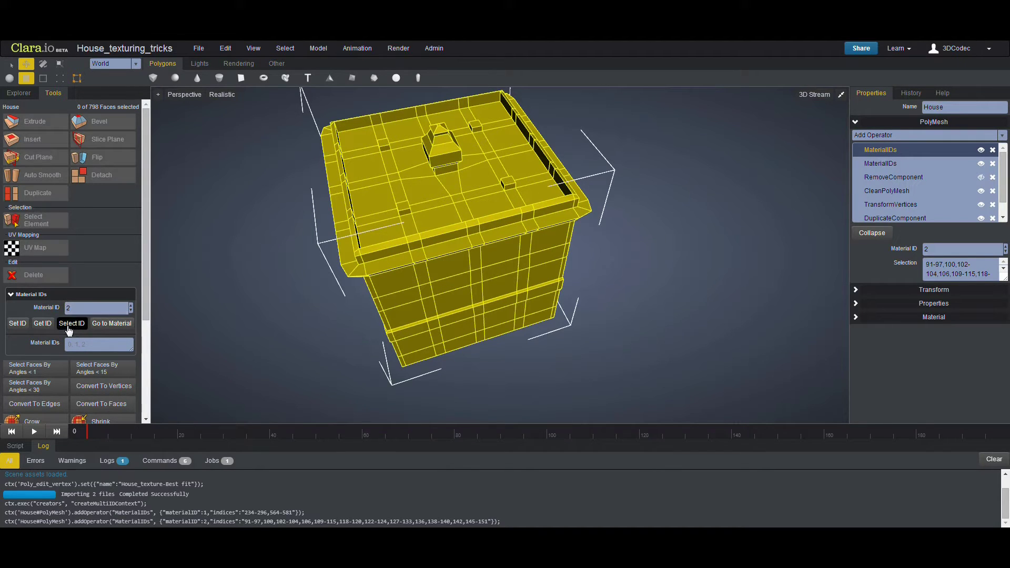
{"action": "middle_click_drag", "start_coordinate": [296, 339], "coordinate": [307, 308]}
{"action": "left_click", "coordinate": [307, 308]}
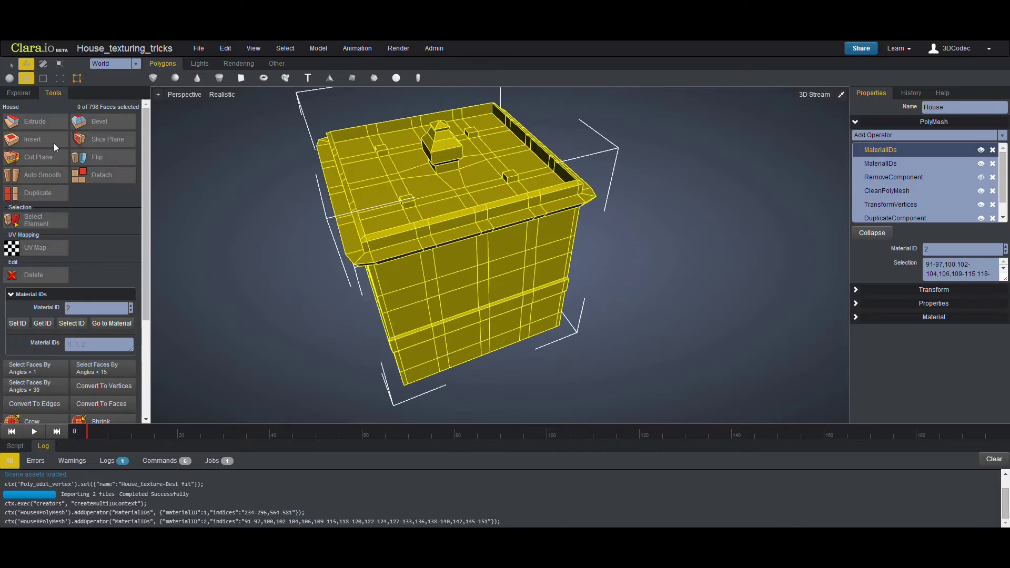
{"action": "left_click", "coordinate": [19, 95]}
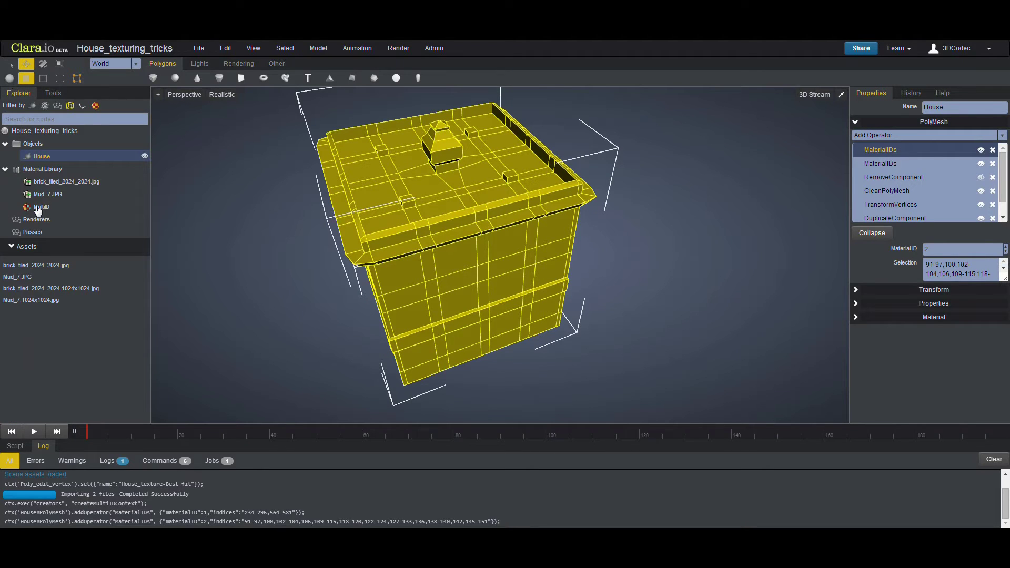
Add a new standard material named Material_roof to the library
{"action": "right_click", "coordinate": [35, 172]}
{"action": "mouse_move", "coordinate": [90, 182]}
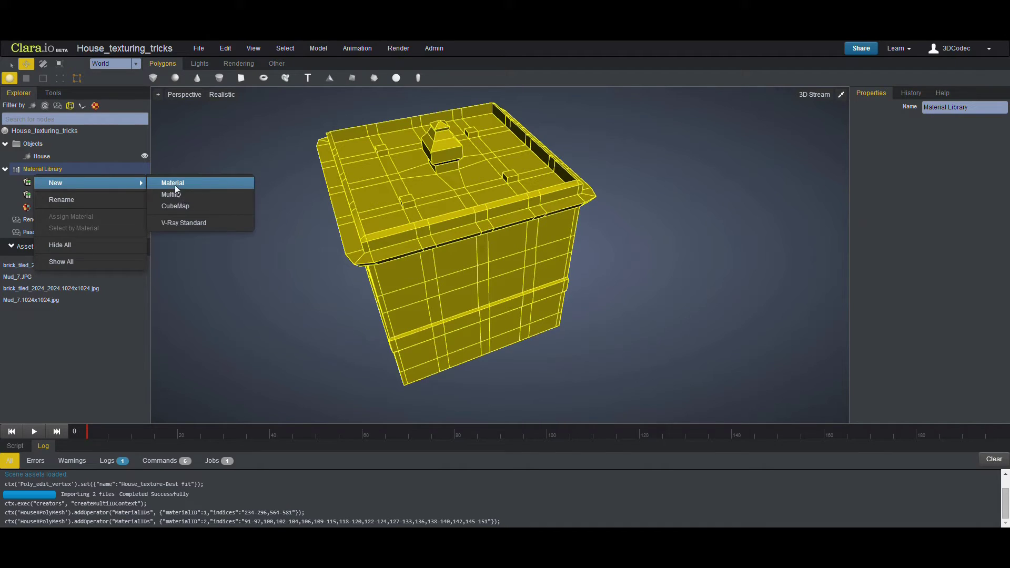
{"action": "left_click", "coordinate": [175, 184]}
{"action": "double_click", "coordinate": [58, 220]}
{"action": "type", "text": "Material_roof"}
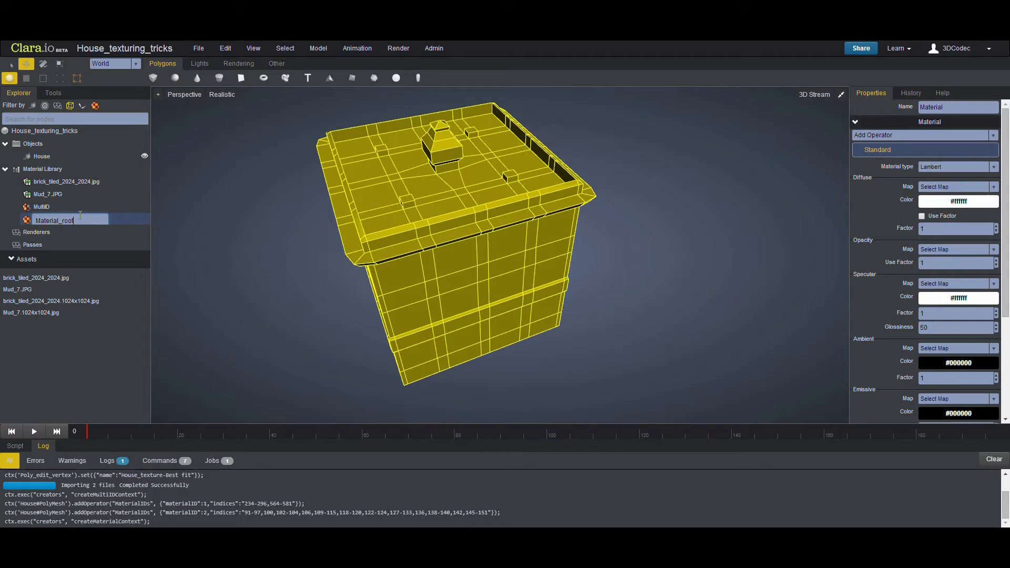
{"action": "key", "text": "Return"}
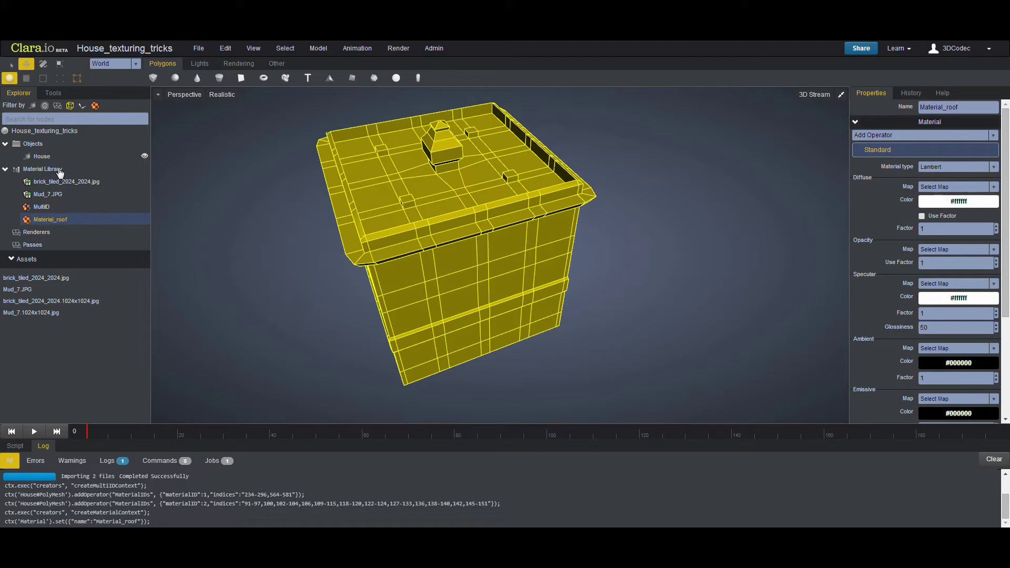
Add another standard material named Material_wall
{"action": "right_click", "coordinate": [61, 172]}
{"action": "mouse_move", "coordinate": [94, 182]}
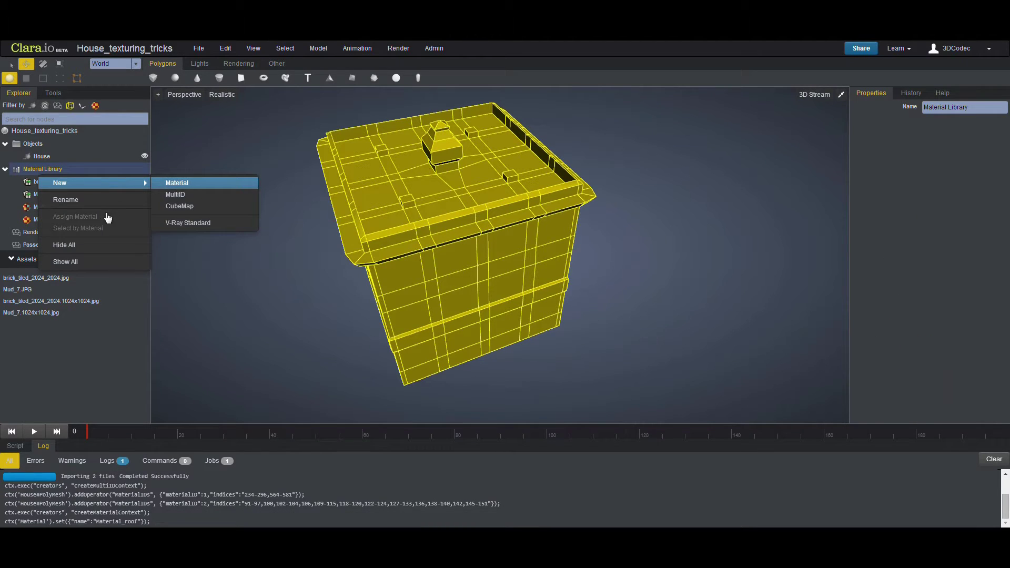
{"action": "left_click", "coordinate": [178, 184]}
{"action": "double_click", "coordinate": [68, 233]}
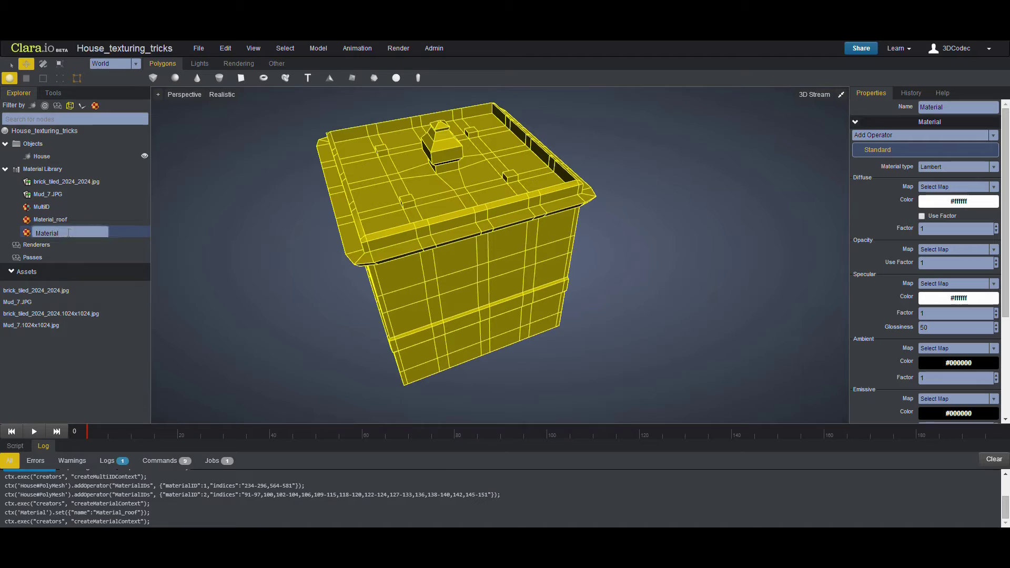
{"action": "key", "text": "Return"}
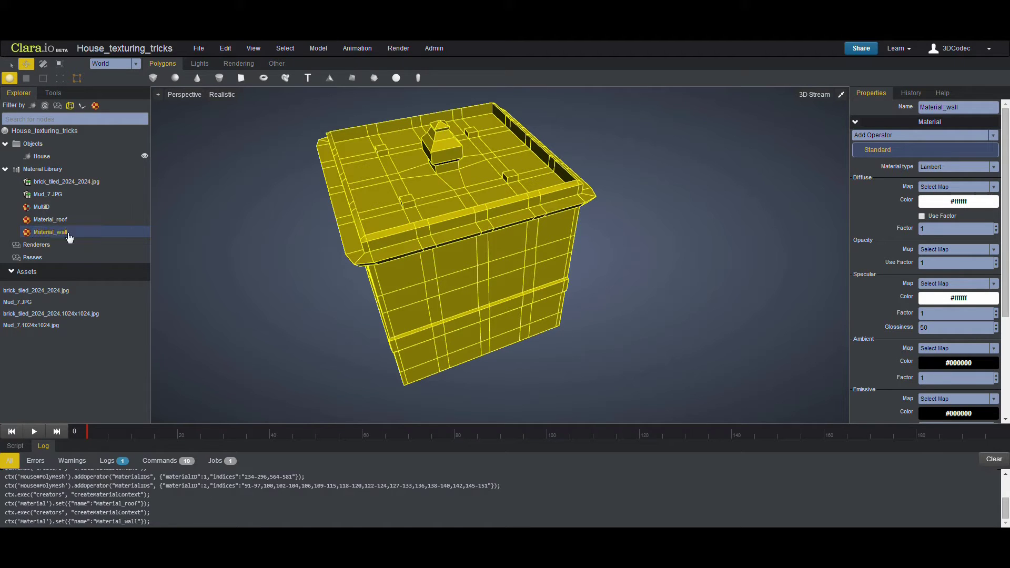
Preview the brick and mud images, then set Material_wall's diffuse map to brick_tiled_2024_2024.jpg
{"action": "left_click", "coordinate": [84, 183]}
{"action": "left_click", "coordinate": [70, 193]}
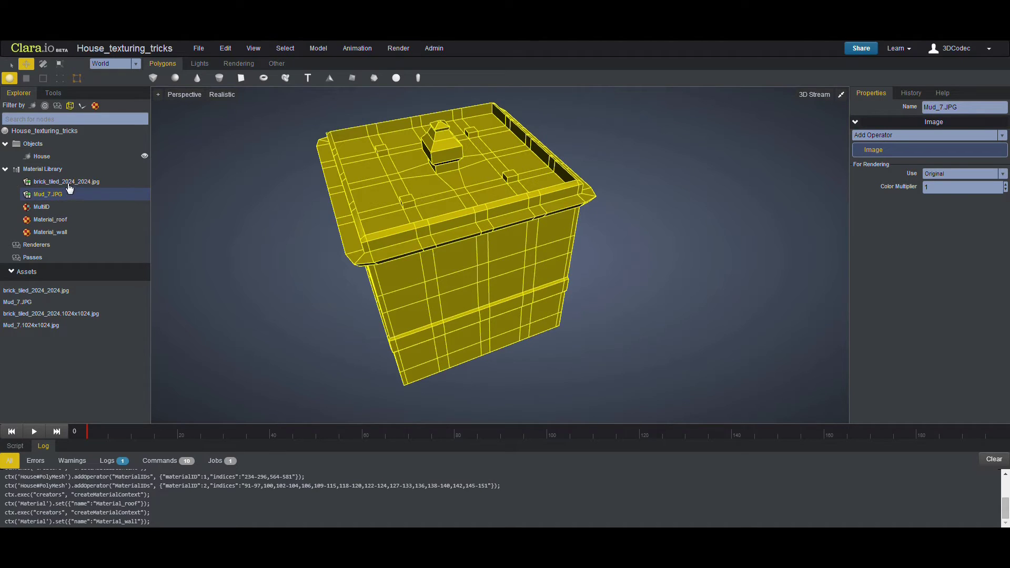
{"action": "left_click", "coordinate": [64, 183]}
{"action": "left_click", "coordinate": [46, 171]}
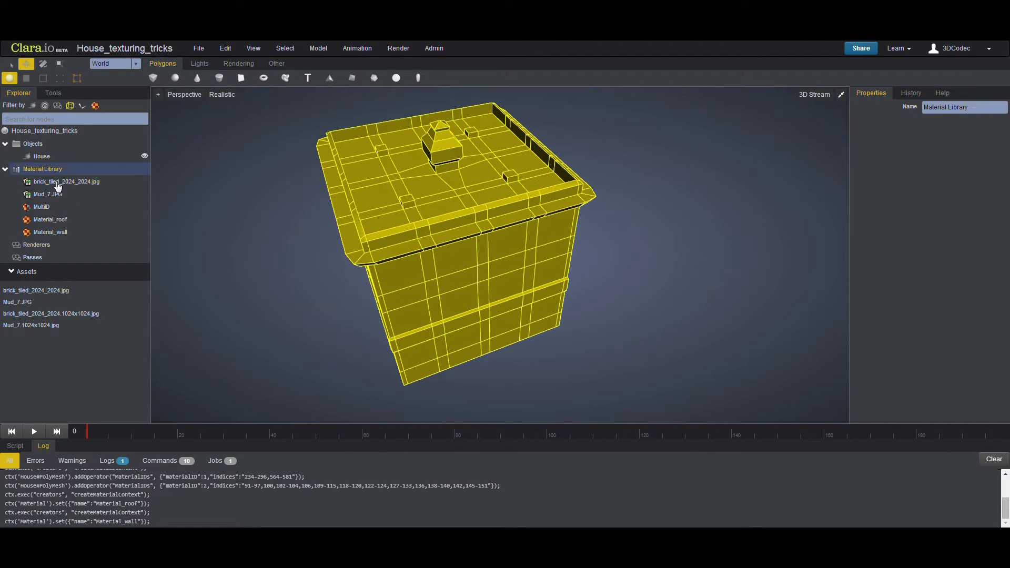
{"action": "left_click", "coordinate": [64, 233]}
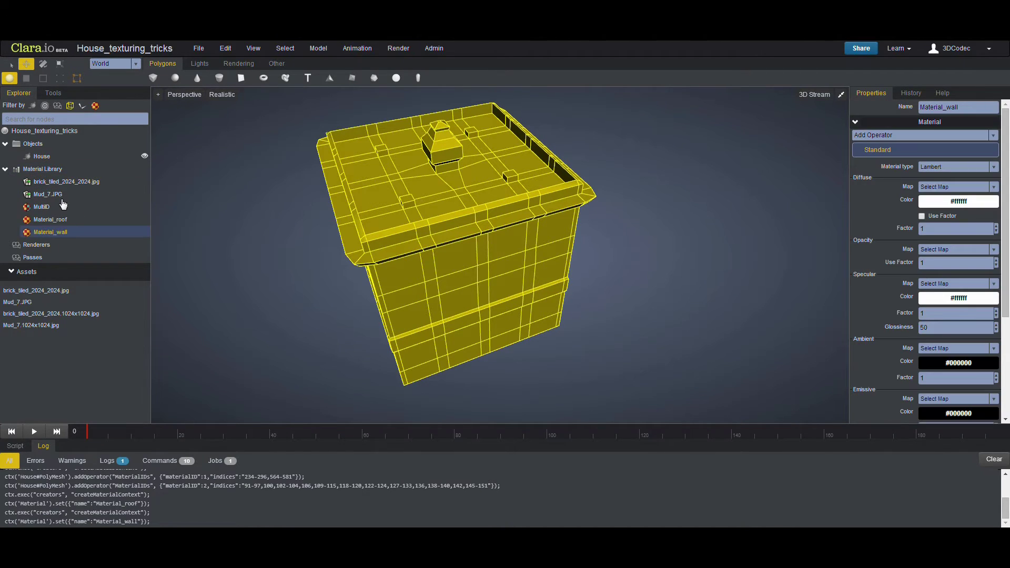
{"action": "left_click", "coordinate": [57, 184]}
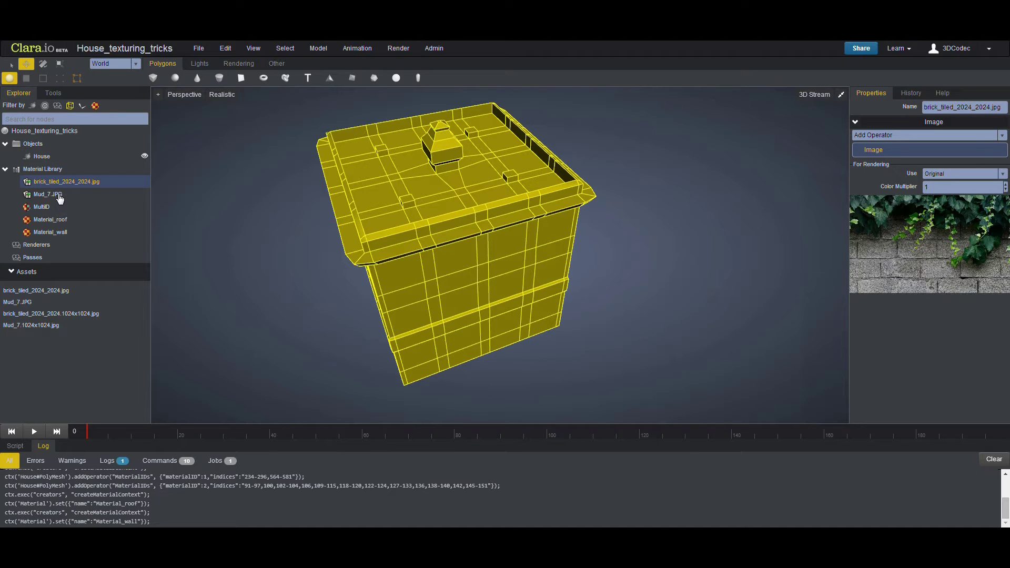
{"action": "left_click", "coordinate": [120, 233]}
{"action": "left_click", "coordinate": [960, 192]}
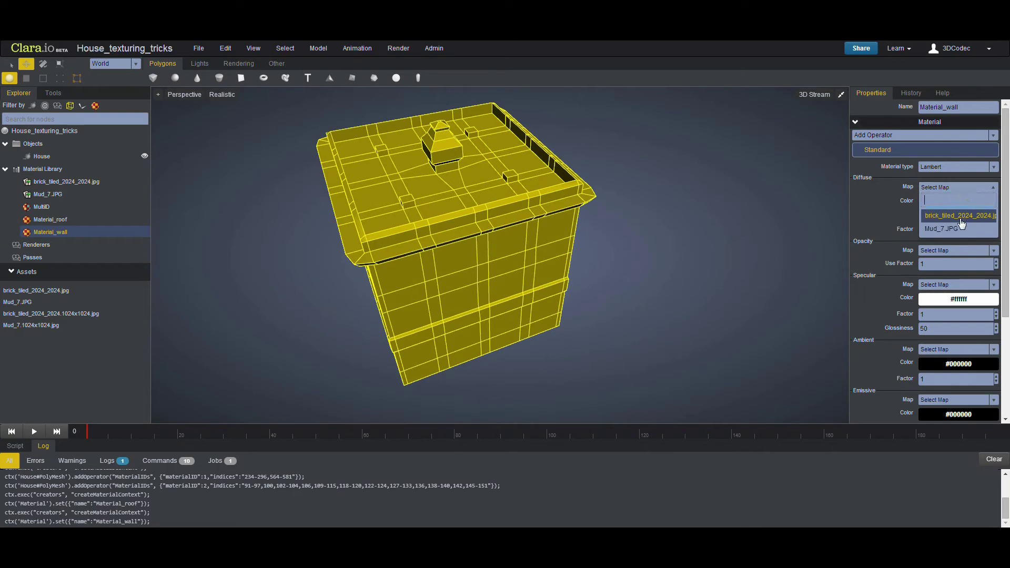
{"action": "left_click", "coordinate": [954, 216]}
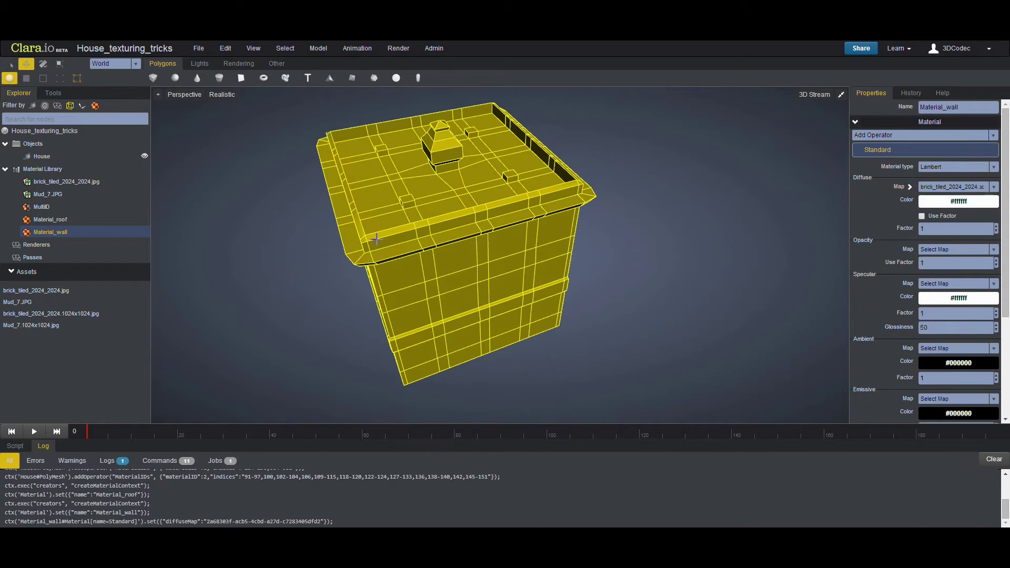
Set Material_roof's diffuse map to Mud_7.JPG and preview the mud texture
{"action": "left_click", "coordinate": [62, 221]}
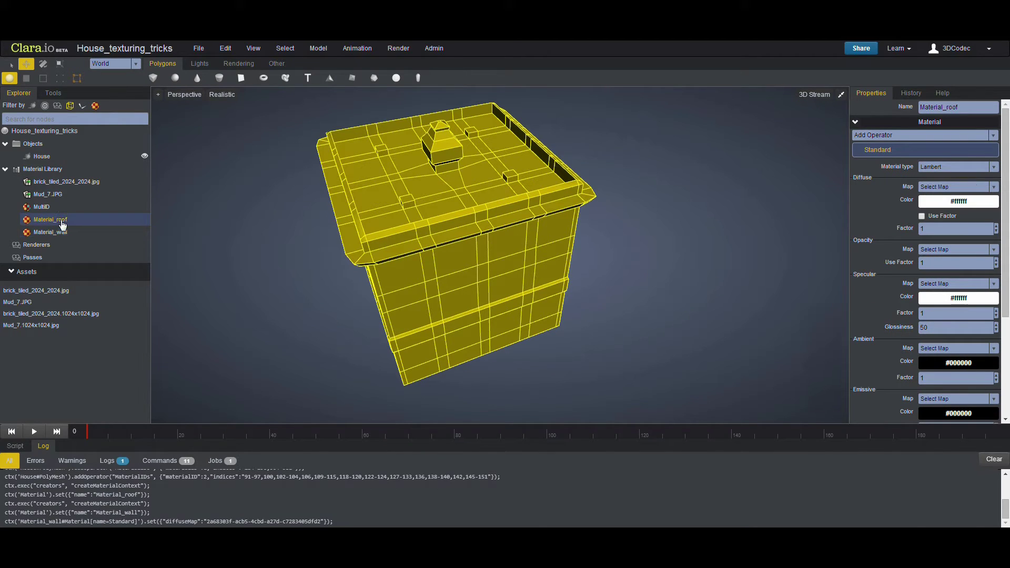
{"action": "left_click", "coordinate": [956, 188]}
{"action": "left_click", "coordinate": [949, 228]}
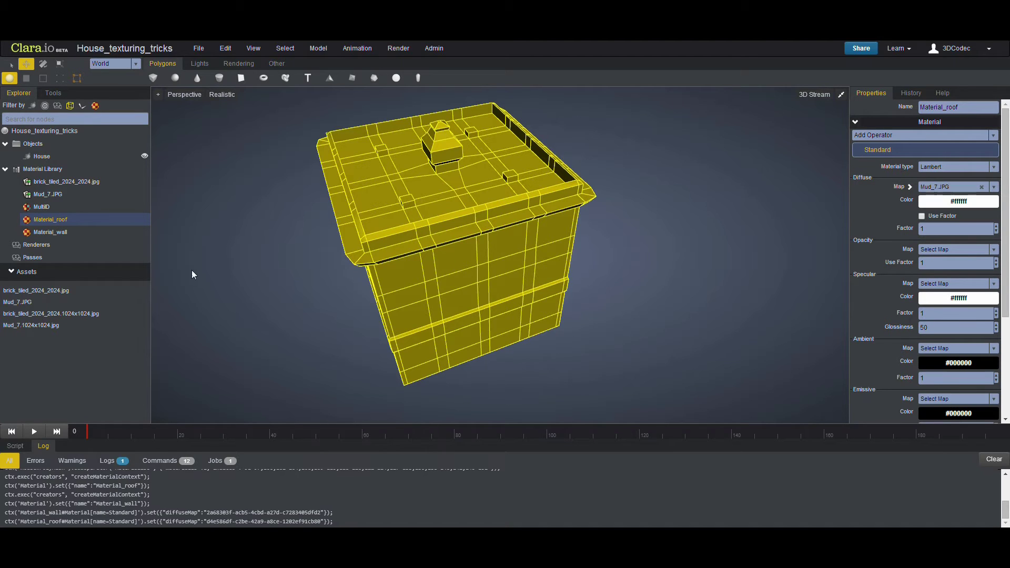
{"action": "left_click", "coordinate": [56, 196]}
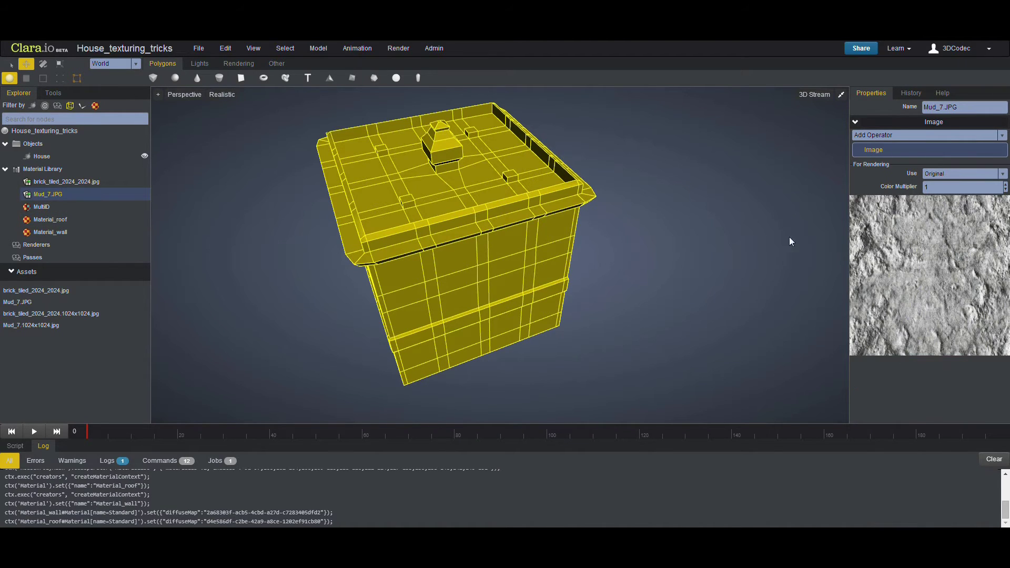
Drag the MultiID material onto the house and select it, now shown in blue
{"action": "middle_click_drag", "start_coordinate": [389, 266], "coordinate": [411, 233]}
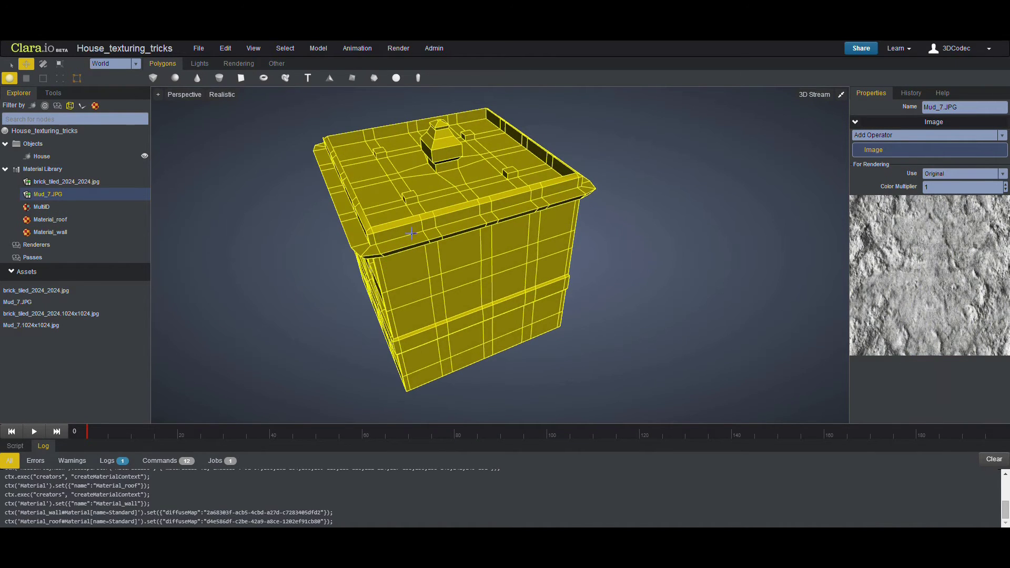
{"action": "left_click", "coordinate": [42, 209]}
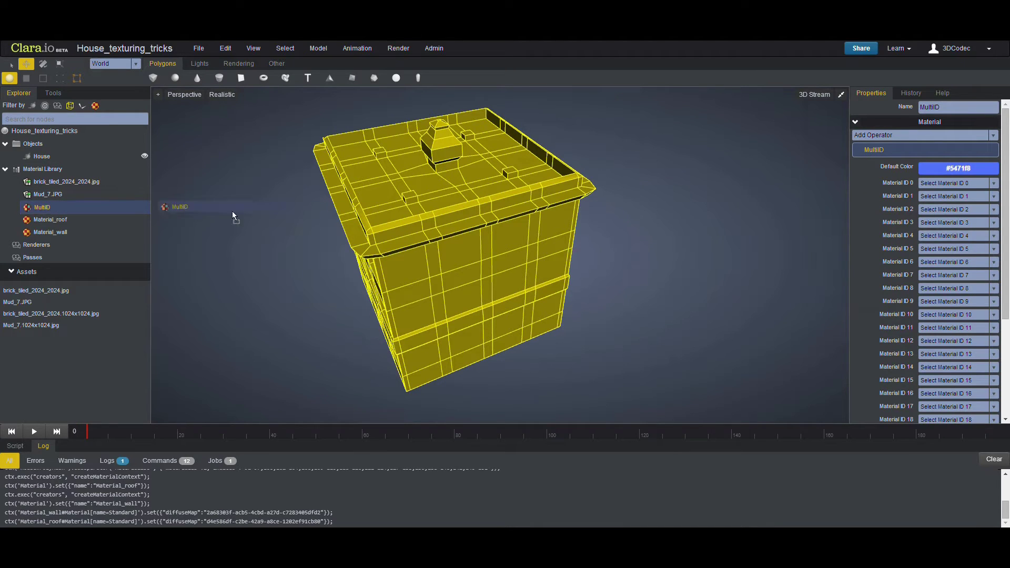
{"action": "left_click_drag", "start_coordinate": [41, 209], "coordinate": [435, 226]}
{"action": "mouse_move", "coordinate": [376, 300]}
{"action": "middle_mouse_down"}
{"action": "mouse_move", "coordinate": [408, 289]}
{"action": "mouse_move", "coordinate": [449, 228]}
{"action": "middle_mouse_up"}
{"action": "left_click", "coordinate": [522, 253]}
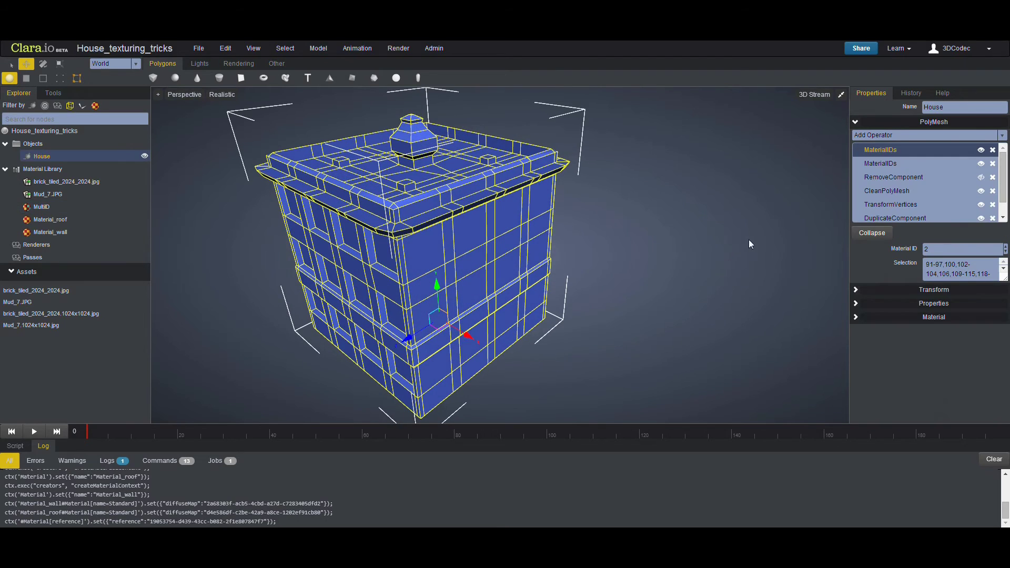
{"action": "left_click", "coordinate": [885, 136]}
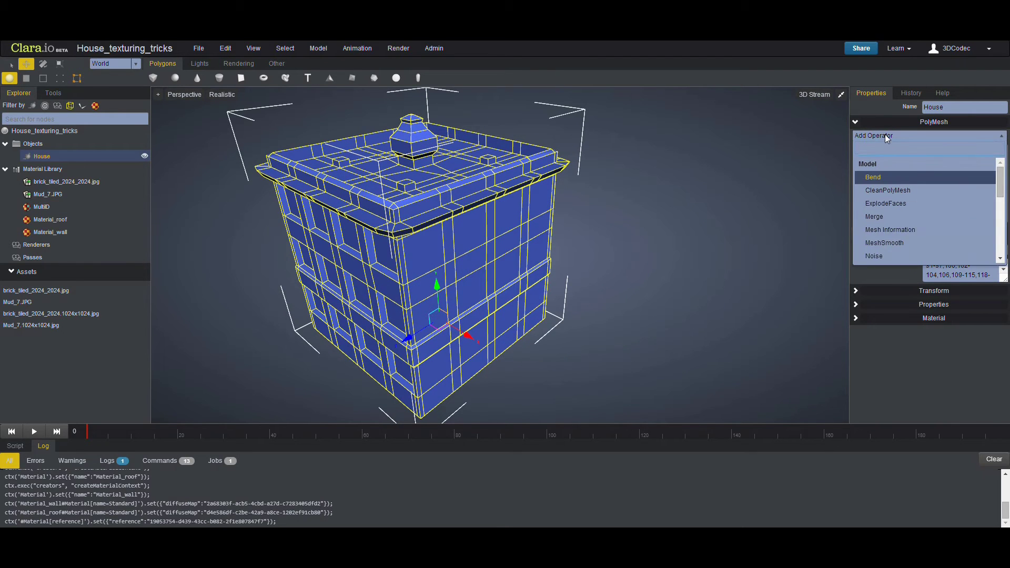
{"action": "type", "text": "mesh"}
{"action": "key", "text": "Down"}
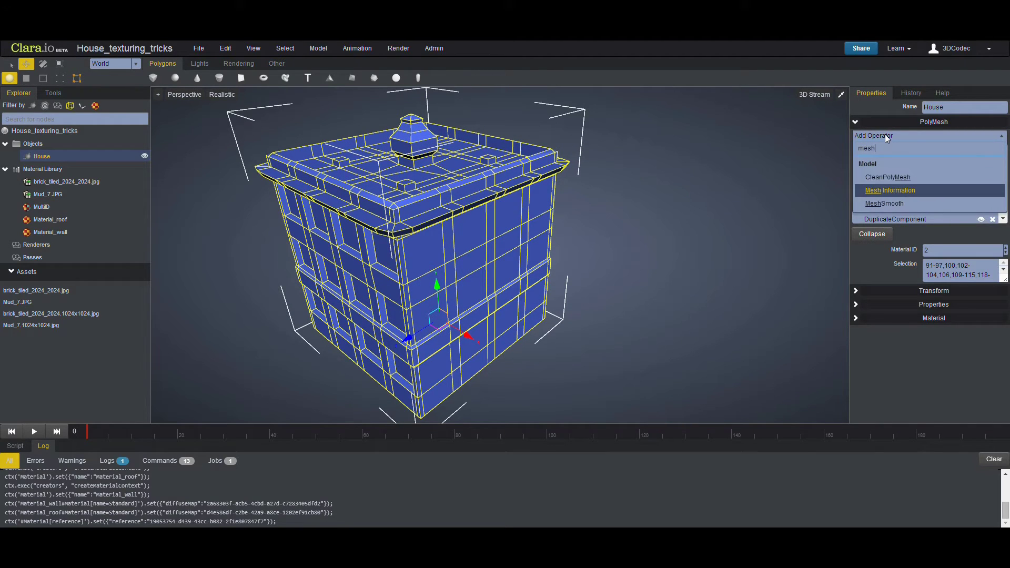
{"action": "key", "text": "Return"}
{"action": "scroll", "coordinate": [978, 322], "scroll_direction": "down", "scroll_amount": 1}
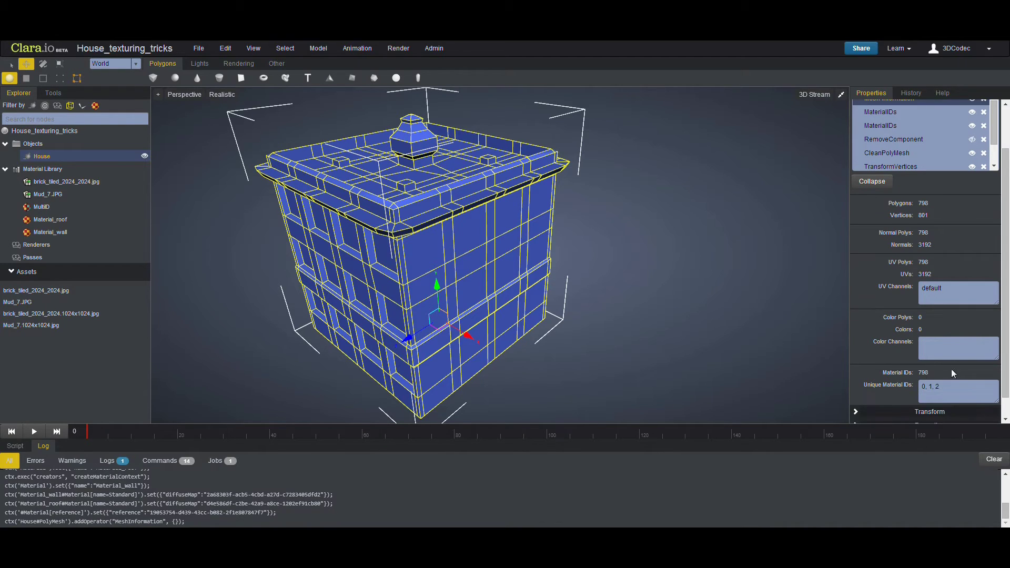
{"action": "scroll", "coordinate": [971, 273], "scroll_direction": "up", "scroll_amount": 3}
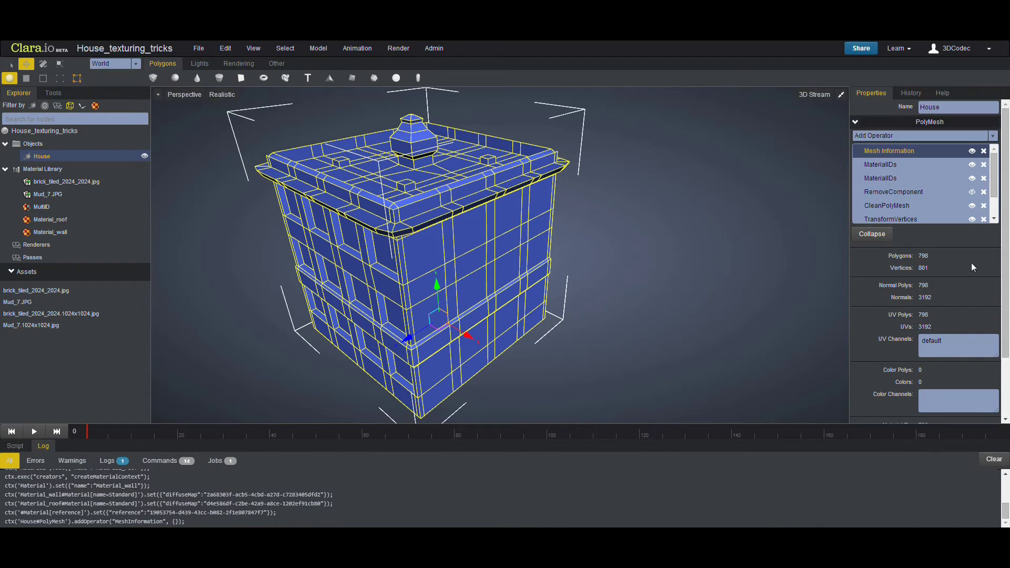
{"action": "left_click", "coordinate": [991, 150]}
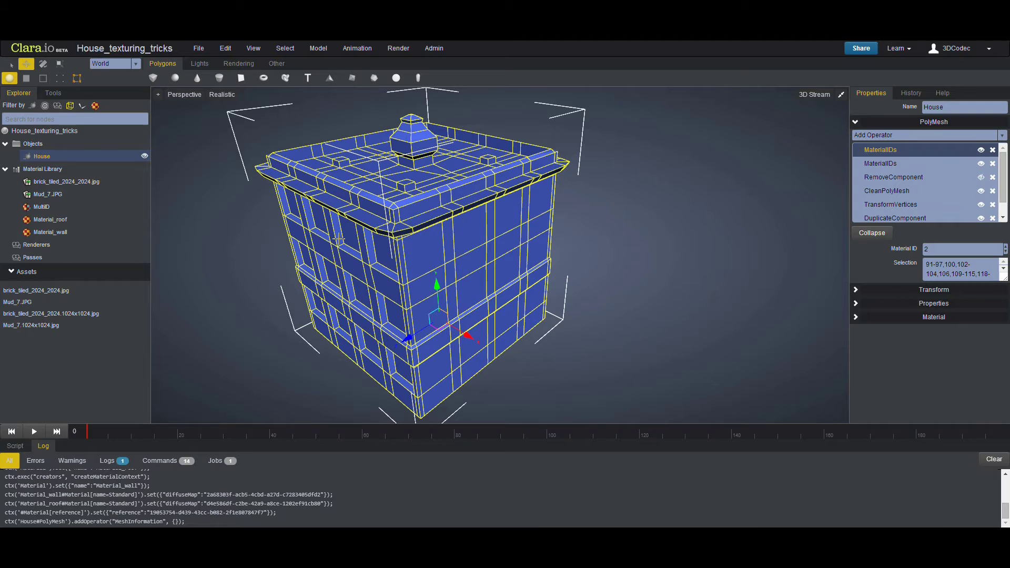
{"action": "mouse_move", "coordinate": [411, 241]}
{"action": "middle_mouse_down"}
{"action": "mouse_move", "coordinate": [525, 318]}
{"action": "mouse_move", "coordinate": [486, 319]}
{"action": "mouse_move", "coordinate": [496, 330]}
{"action": "middle_mouse_up"}
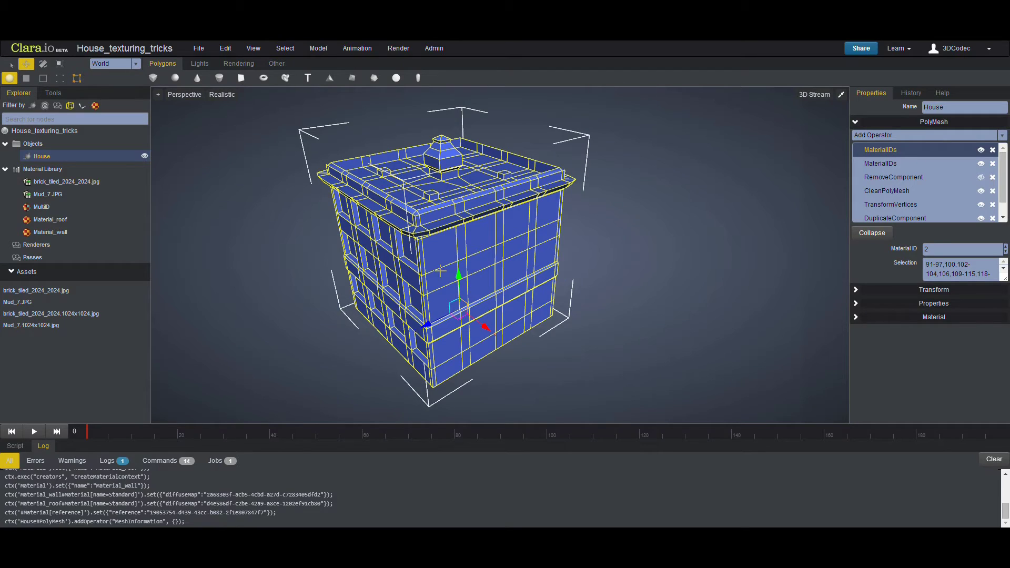
In the MultiID material, link ID 1 to Material_wall and ID 2 to Material_roof
{"action": "left_click", "coordinate": [45, 206]}
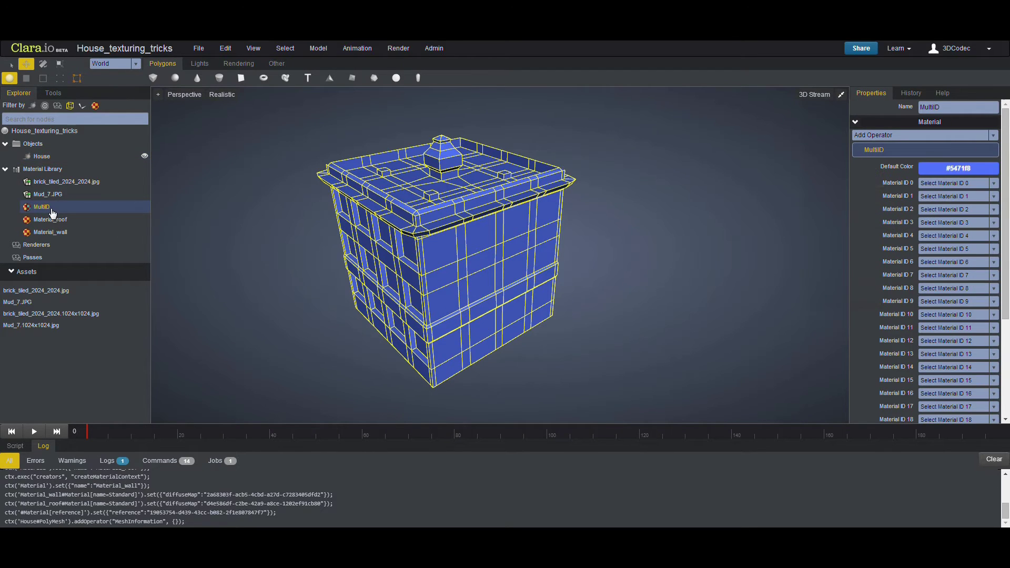
{"action": "left_click", "coordinate": [947, 197]}
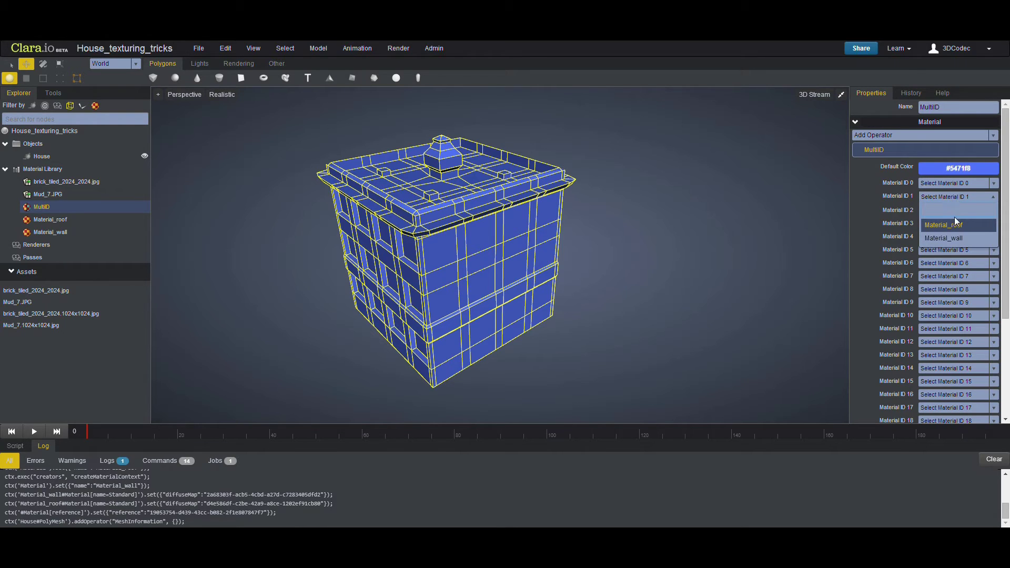
{"action": "left_click", "coordinate": [959, 229]}
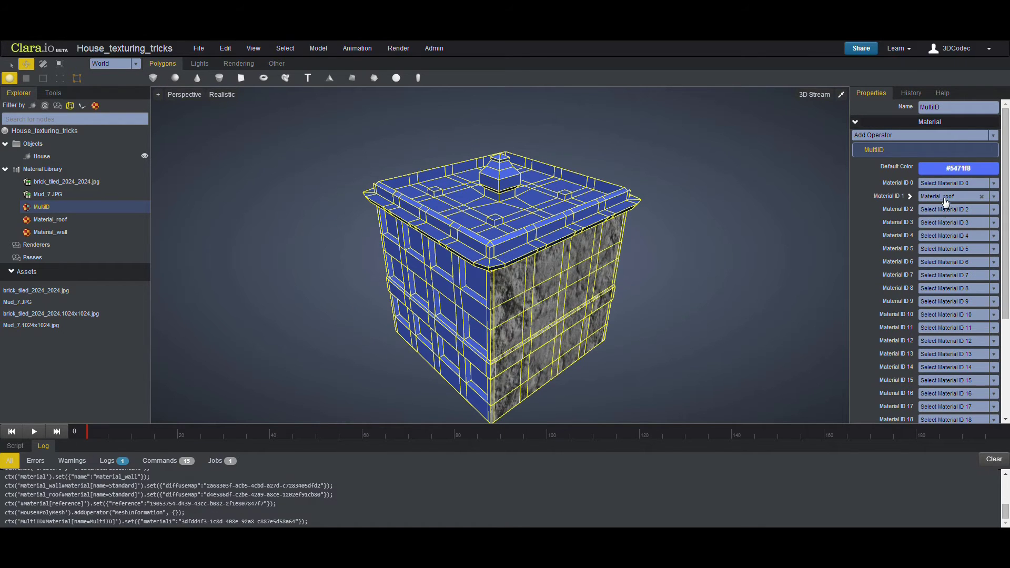
{"action": "left_click", "coordinate": [944, 201]}
{"action": "left_click", "coordinate": [961, 237]}
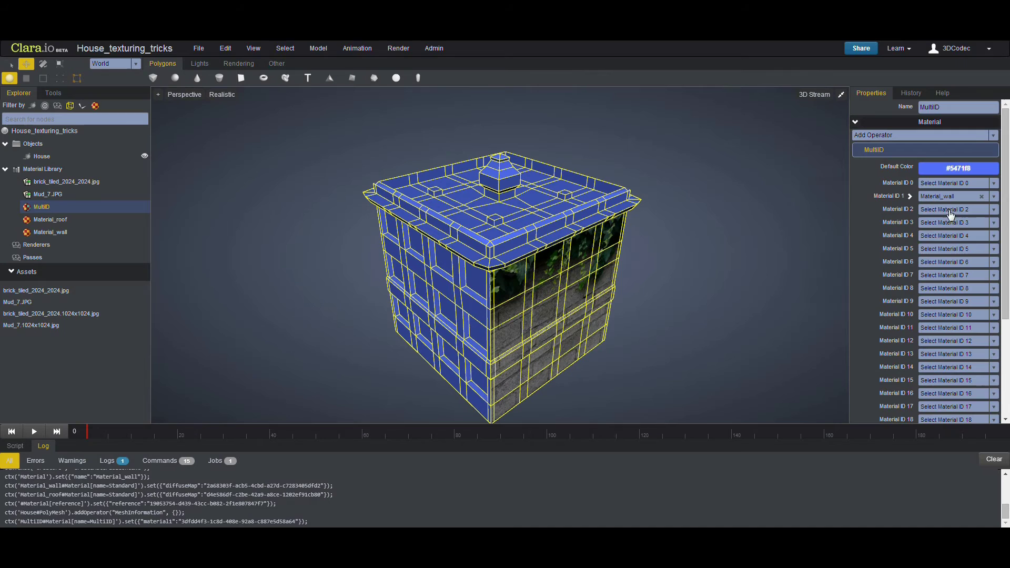
{"action": "left_click", "coordinate": [951, 210]}
{"action": "left_click", "coordinate": [951, 242]}
Deselect and orbit to view the ivy brick wall and mud roof
{"action": "mouse_move", "coordinate": [667, 282]}
{"action": "middle_mouse_down"}
{"action": "mouse_move", "coordinate": [606, 267]}
{"action": "mouse_move", "coordinate": [579, 278]}
{"action": "middle_mouse_up"}
{"action": "left_click", "coordinate": [630, 267]}
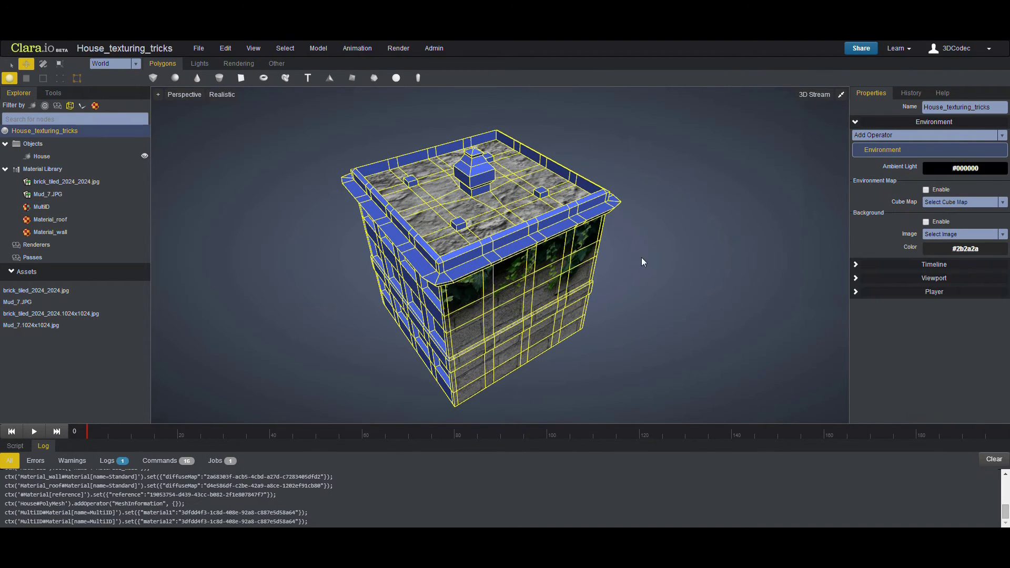
{"action": "mouse_move", "coordinate": [642, 262]}
{"action": "middle_mouse_down"}
{"action": "mouse_move", "coordinate": [624, 289]}
{"action": "mouse_move", "coordinate": [612, 288]}
{"action": "middle_mouse_up"}
{"action": "mouse_move", "coordinate": [511, 238]}
{"action": "middle_mouse_down"}
{"action": "mouse_move", "coordinate": [546, 289]}
{"action": "mouse_move", "coordinate": [551, 248]}
{"action": "mouse_move", "coordinate": [538, 233]}
{"action": "middle_mouse_up"}
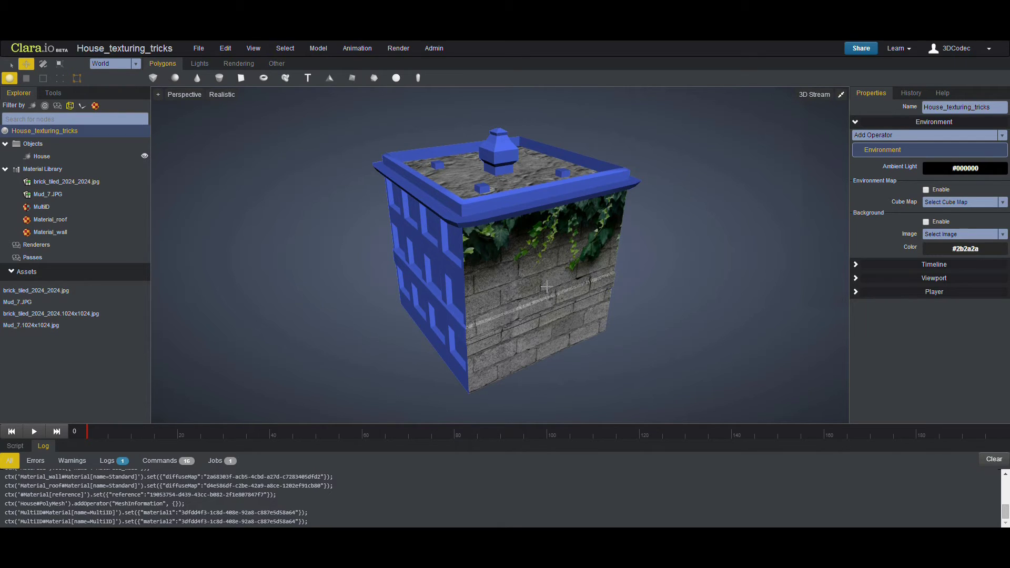
{"action": "middle_click_drag", "start_coordinate": [535, 278], "coordinate": [538, 261]}
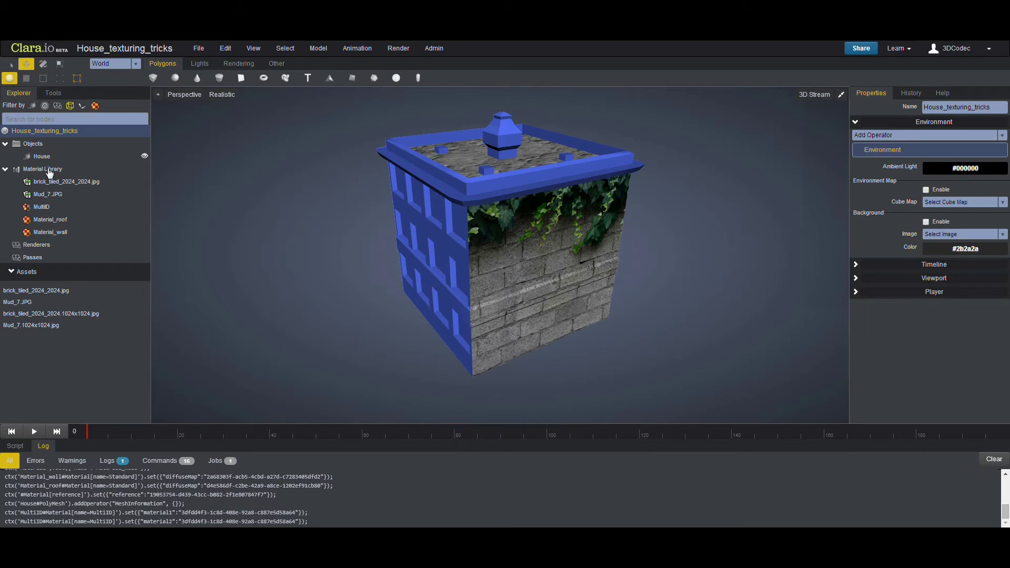
In face mode, select all 81 faces of the house's ivy-brick wall side
{"action": "left_click", "coordinate": [527, 277]}
{"action": "key", "text": "3"}
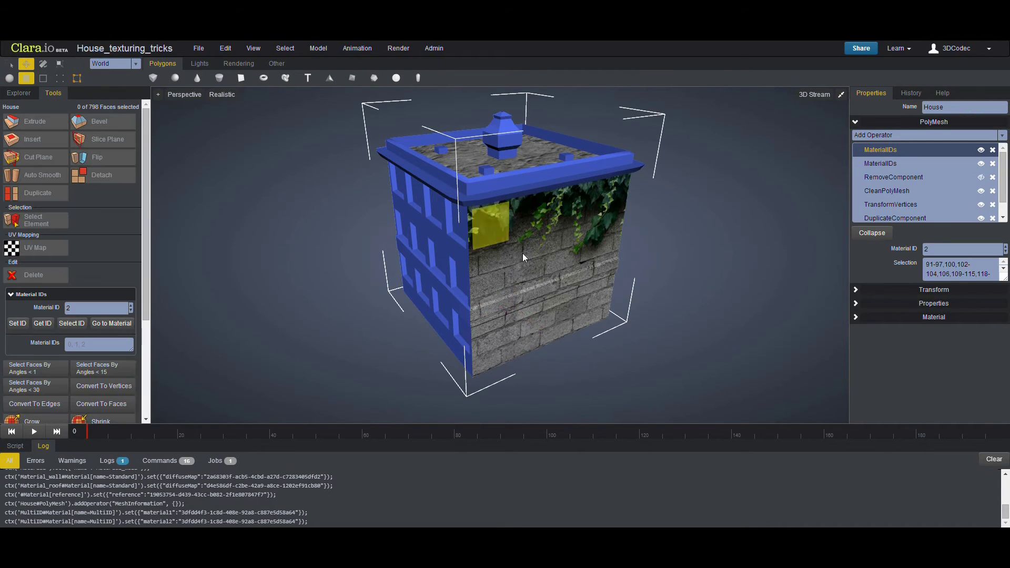
{"action": "left_click", "coordinate": [551, 213]}
{"action": "left_click", "coordinate": [545, 259], "text": "shift"}
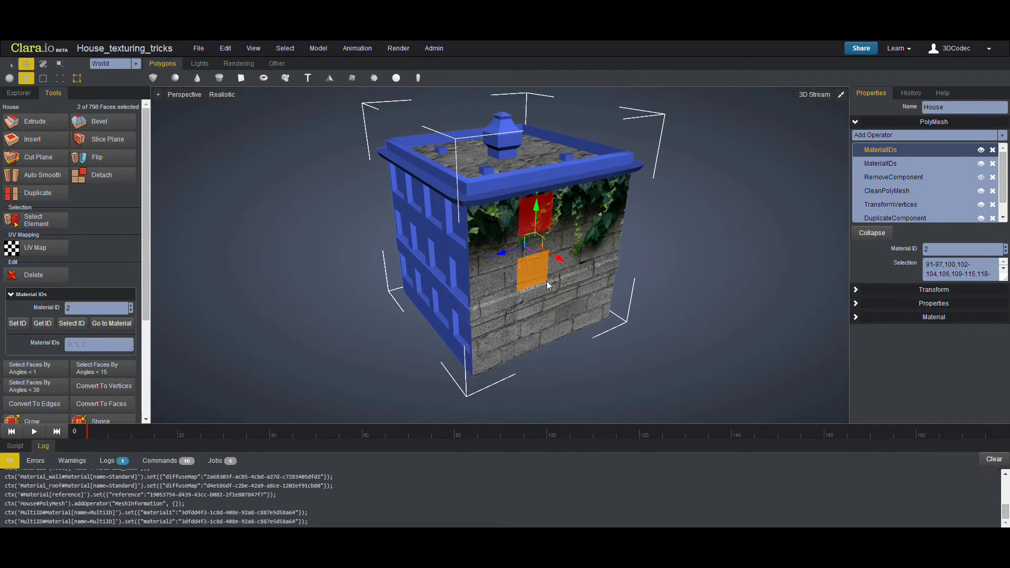
{"action": "left_click", "coordinate": [540, 289], "text": "shift"}
{"action": "left_click", "coordinate": [539, 331], "text": "shift"}
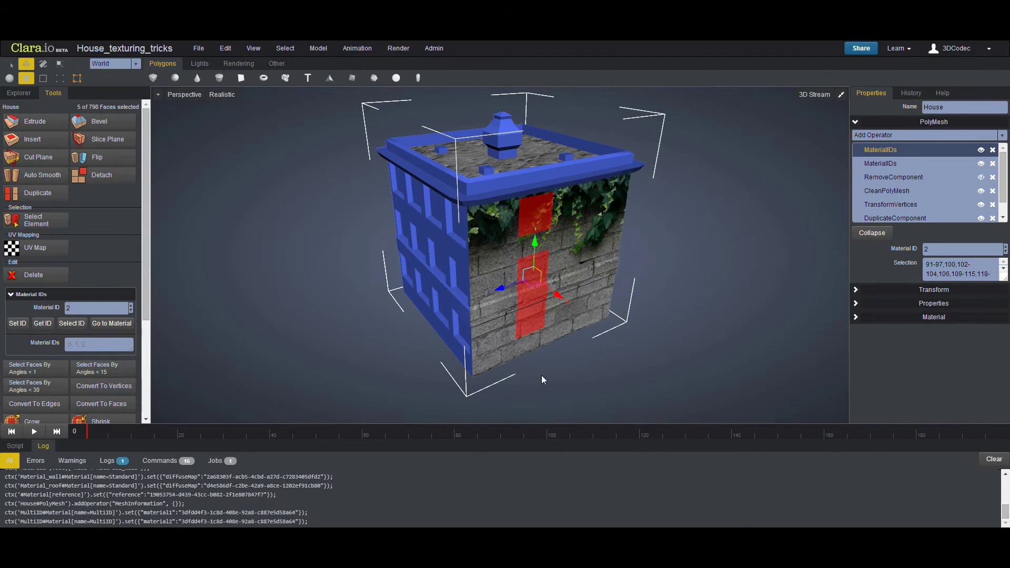
{"action": "right_click_drag", "start_coordinate": [541, 374], "coordinate": [528, 371]}
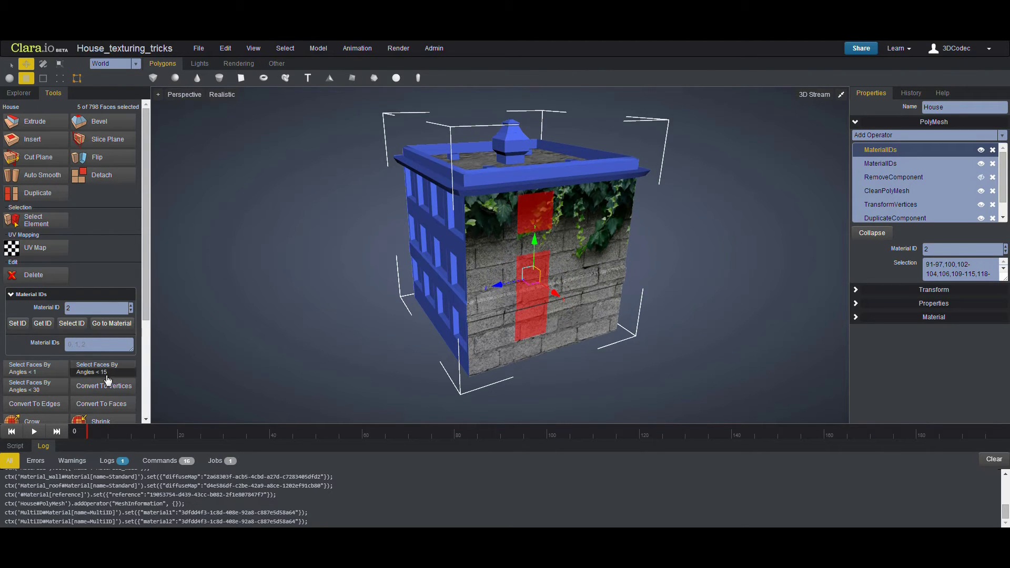
{"action": "left_click", "coordinate": [105, 370]}
{"action": "mouse_move", "coordinate": [541, 322]}
{"action": "middle_mouse_down"}
{"action": "mouse_move", "coordinate": [560, 280]}
{"action": "mouse_move", "coordinate": [553, 311]}
{"action": "mouse_move", "coordinate": [545, 275]}
{"action": "mouse_move", "coordinate": [553, 302]}
{"action": "middle_mouse_up"}
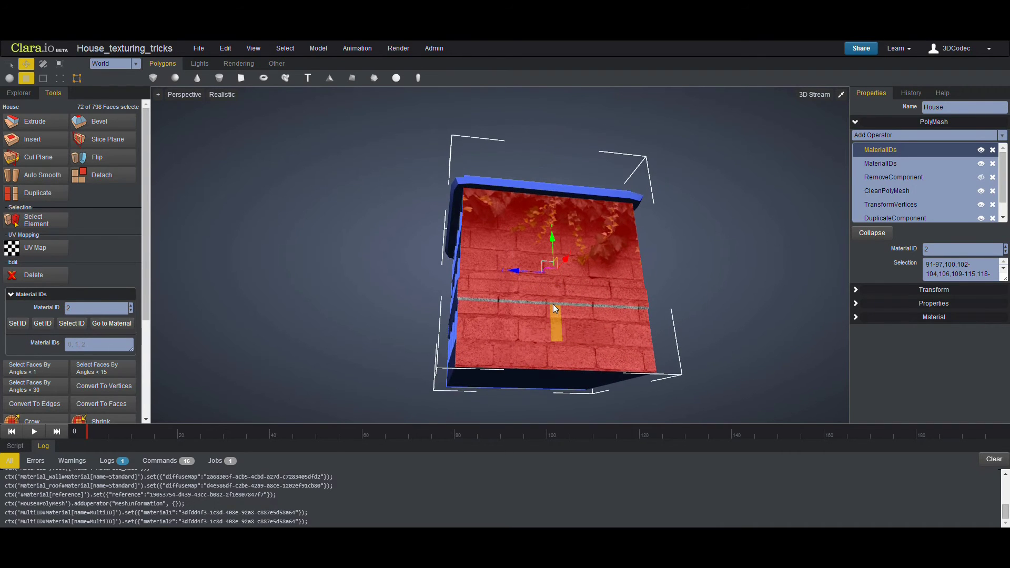
{"action": "left_click", "coordinate": [100, 368]}
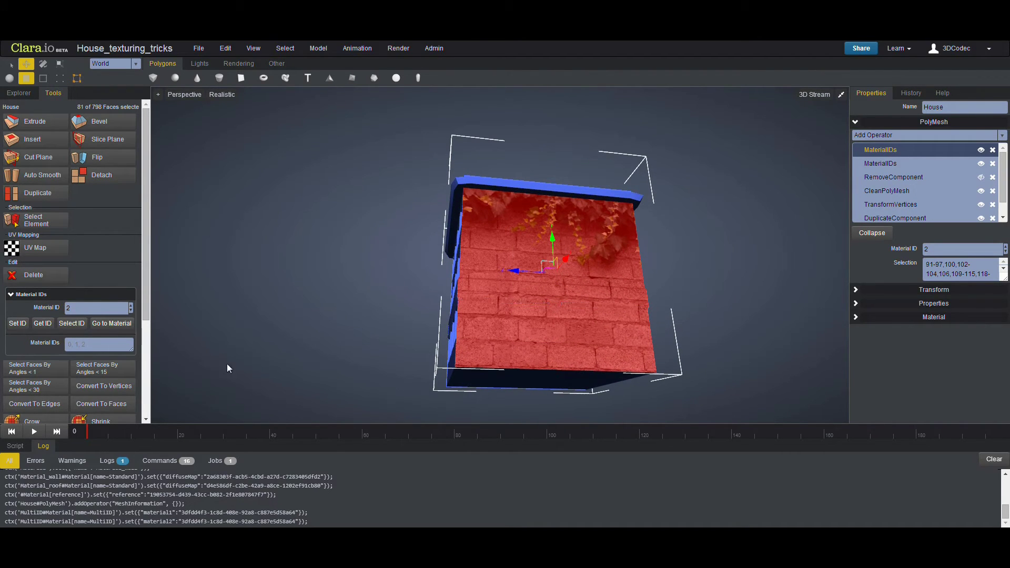
{"action": "mouse_move", "coordinate": [499, 311]}
{"action": "middle_mouse_down"}
{"action": "mouse_move", "coordinate": [528, 304]}
{"action": "mouse_move", "coordinate": [543, 269]}
{"action": "mouse_move", "coordinate": [551, 331]}
{"action": "mouse_move", "coordinate": [681, 313]}
{"action": "mouse_move", "coordinate": [541, 317]}
{"action": "mouse_move", "coordinate": [523, 311]}
{"action": "mouse_move", "coordinate": [521, 294]}
{"action": "mouse_move", "coordinate": [461, 269]}
{"action": "middle_mouse_up"}
Add a planar UV Map to the wall faces, aligned to local X and auto-fitted
{"action": "left_click", "coordinate": [30, 248]}
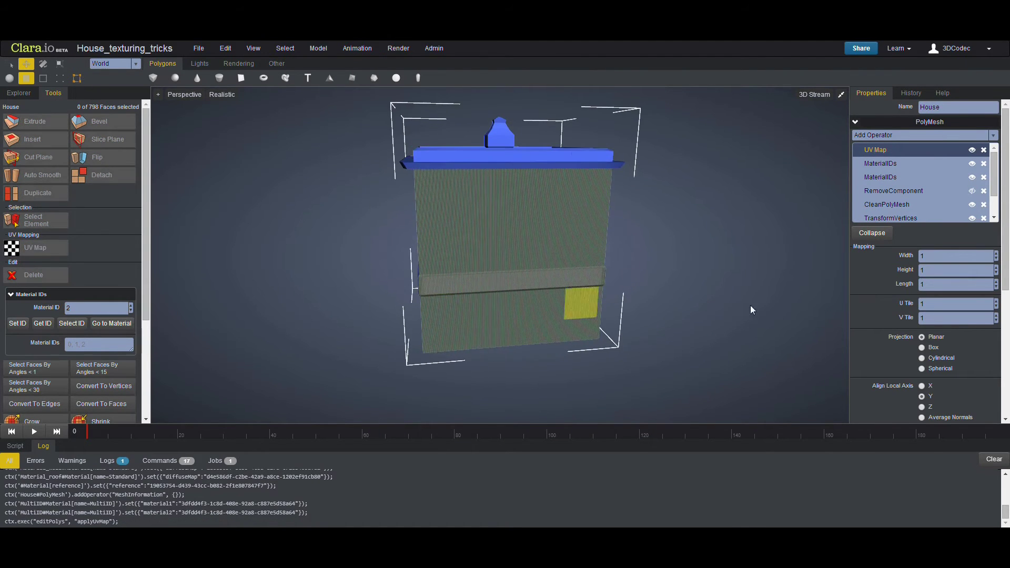
{"action": "scroll", "coordinate": [868, 305], "scroll_direction": "down", "scroll_amount": 1}
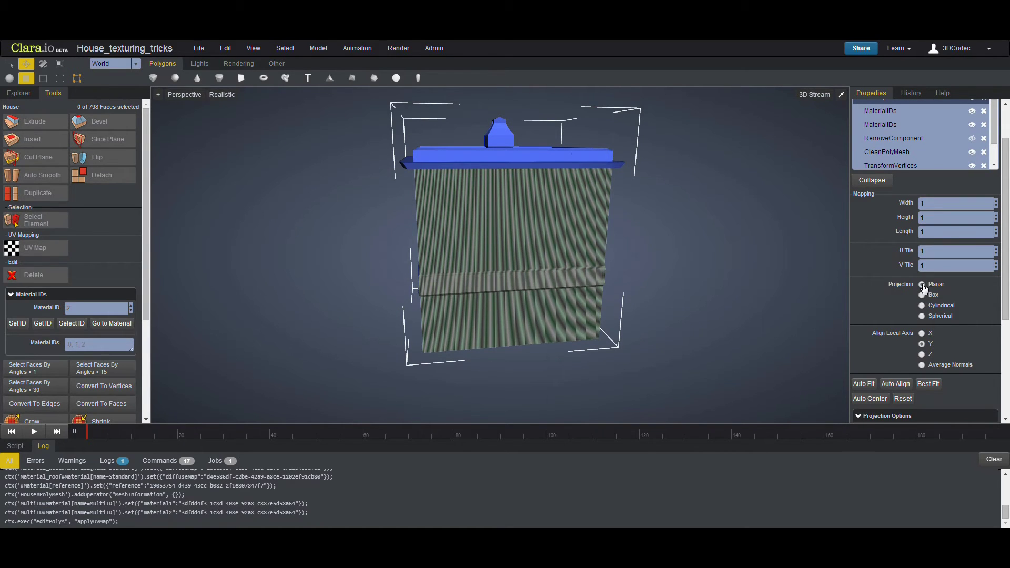
{"action": "middle_click_drag", "start_coordinate": [400, 324], "coordinate": [585, 212]}
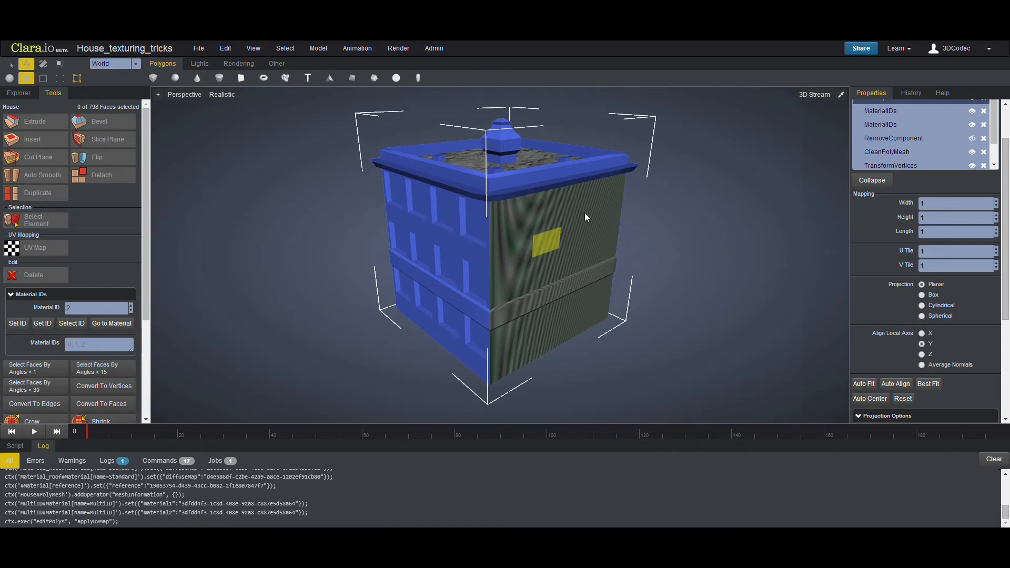
{"action": "left_click", "coordinate": [542, 266]}
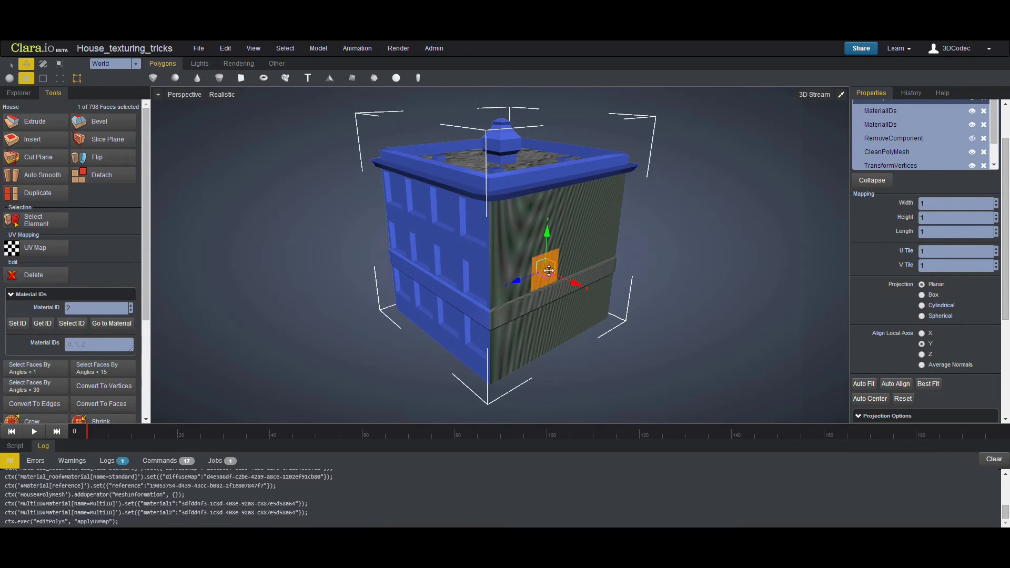
{"action": "left_click", "coordinate": [922, 334]}
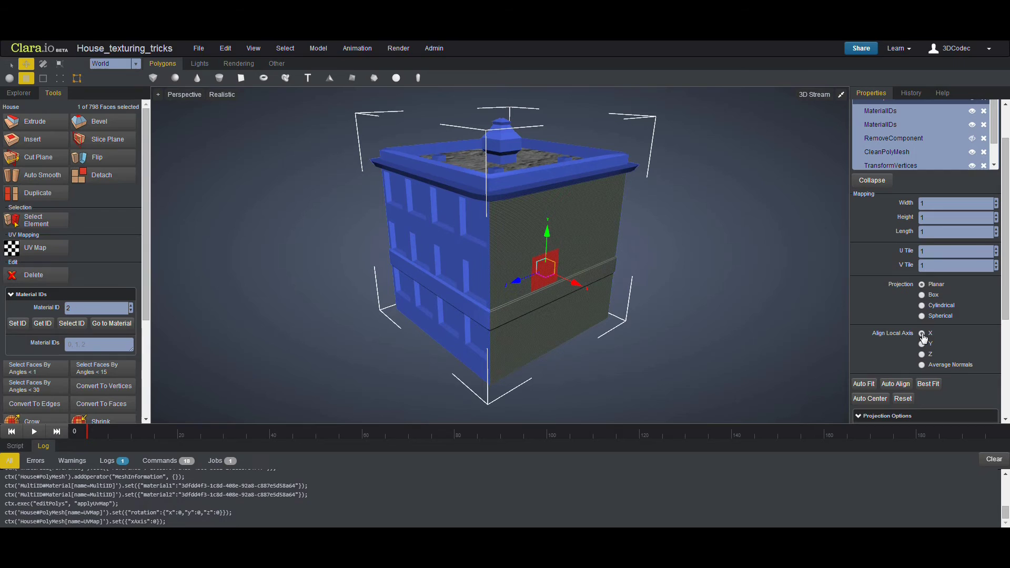
{"action": "left_click", "coordinate": [863, 383]}
{"action": "mouse_move", "coordinate": [667, 372]}
{"action": "left_mouse_down", "text": "alt"}
{"action": "mouse_move", "coordinate": [645, 194]}
{"action": "mouse_move", "coordinate": [667, 215]}
{"action": "left_mouse_up", "text": "alt"}
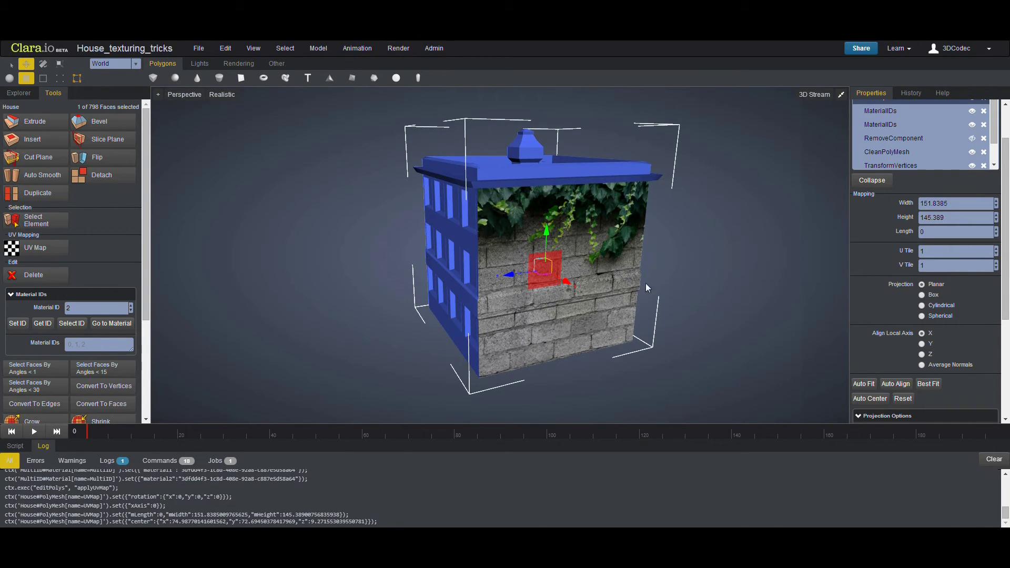
{"action": "left_click_drag", "start_coordinate": [639, 206], "coordinate": [657, 284], "text": "alt"}
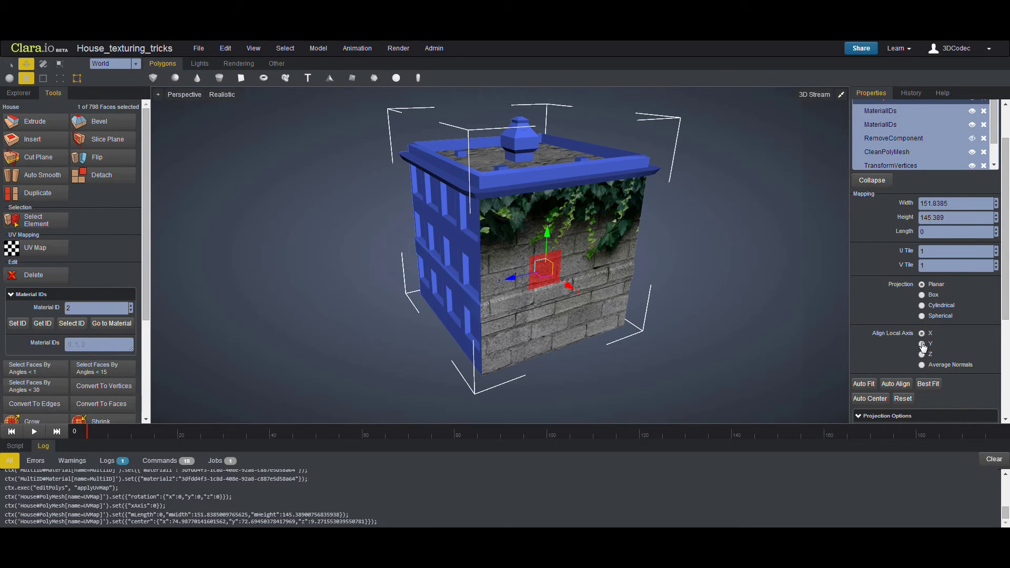
Switch the projection axis to Y then Z and refit, leaving stretched streaks
{"action": "left_click", "coordinate": [922, 344]}
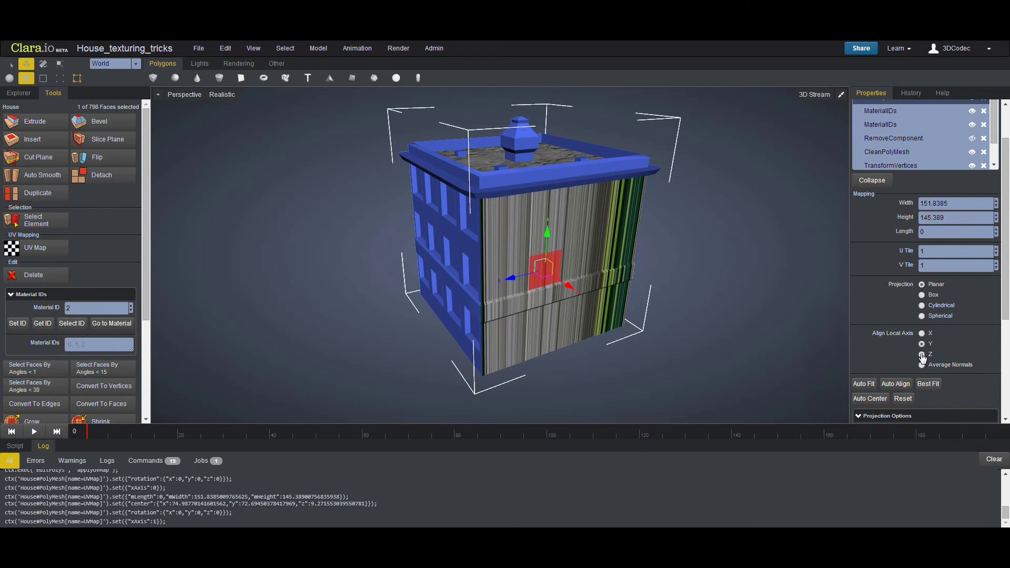
{"action": "left_click", "coordinate": [922, 355]}
{"action": "left_click", "coordinate": [863, 386]}
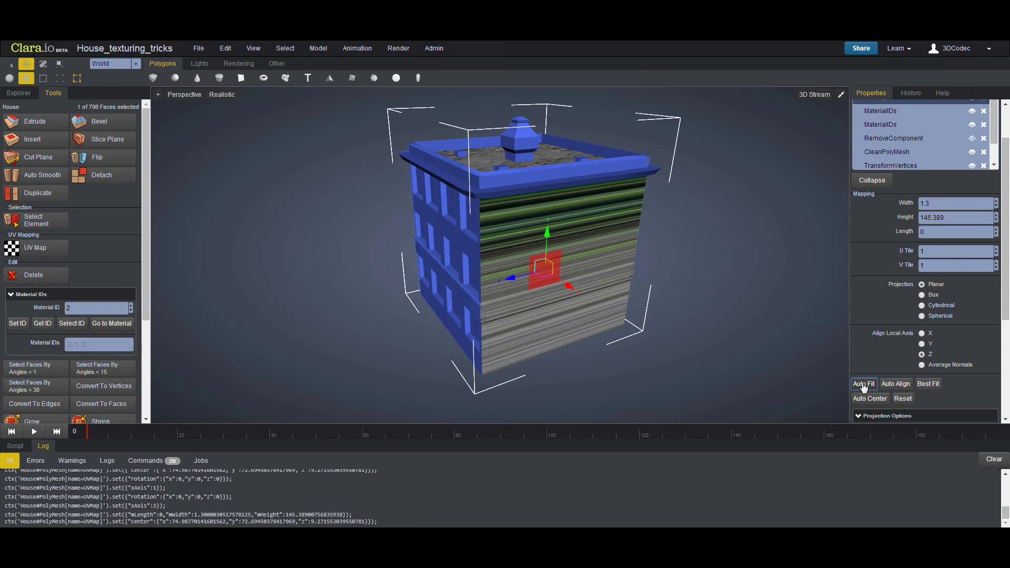
{"action": "mouse_move", "coordinate": [614, 336]}
{"action": "left_mouse_down", "text": "alt"}
{"action": "mouse_move", "coordinate": [608, 324]}
{"action": "mouse_move", "coordinate": [667, 331]}
{"action": "left_mouse_up", "text": "alt"}
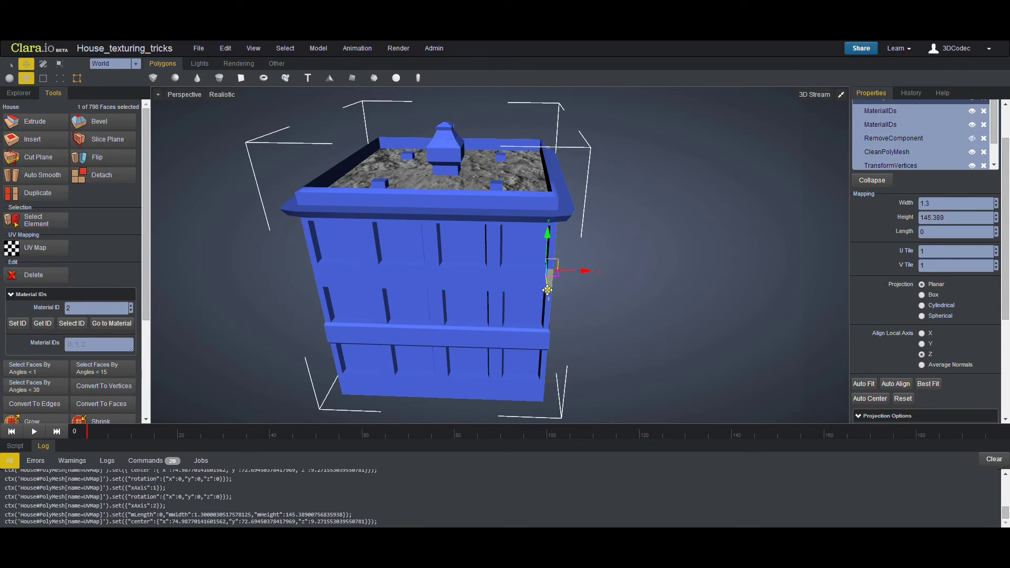
{"action": "mouse_move", "coordinate": [541, 292]}
{"action": "left_mouse_down", "text": "alt"}
{"action": "mouse_move", "coordinate": [497, 308]}
{"action": "mouse_move", "coordinate": [529, 279]}
{"action": "left_mouse_up", "text": "alt"}
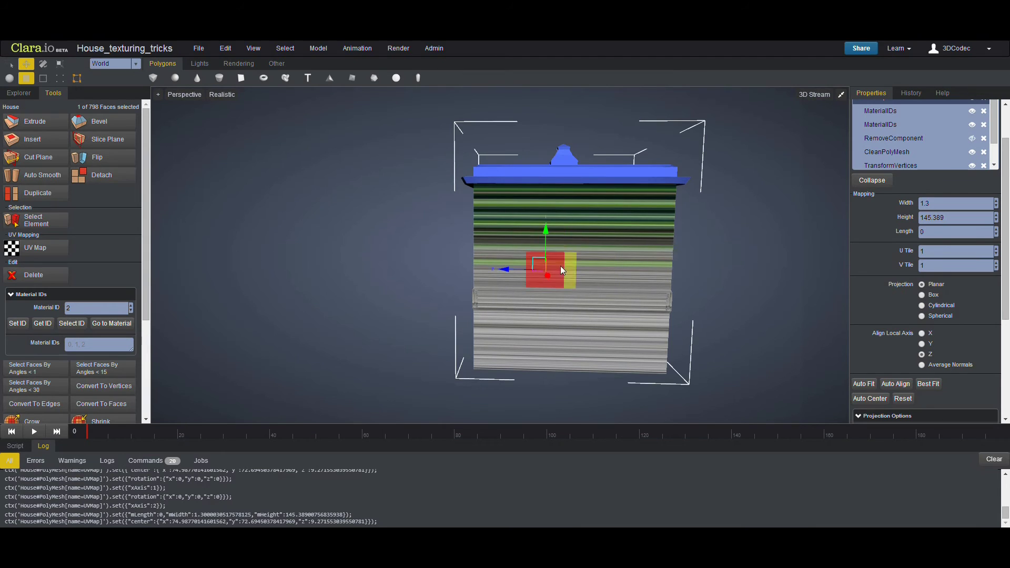
{"action": "mouse_move", "coordinate": [563, 335]}
{"action": "left_mouse_down", "text": "alt"}
{"action": "mouse_move", "coordinate": [491, 287]}
{"action": "mouse_move", "coordinate": [750, 329]}
{"action": "left_mouse_up", "text": "alt"}
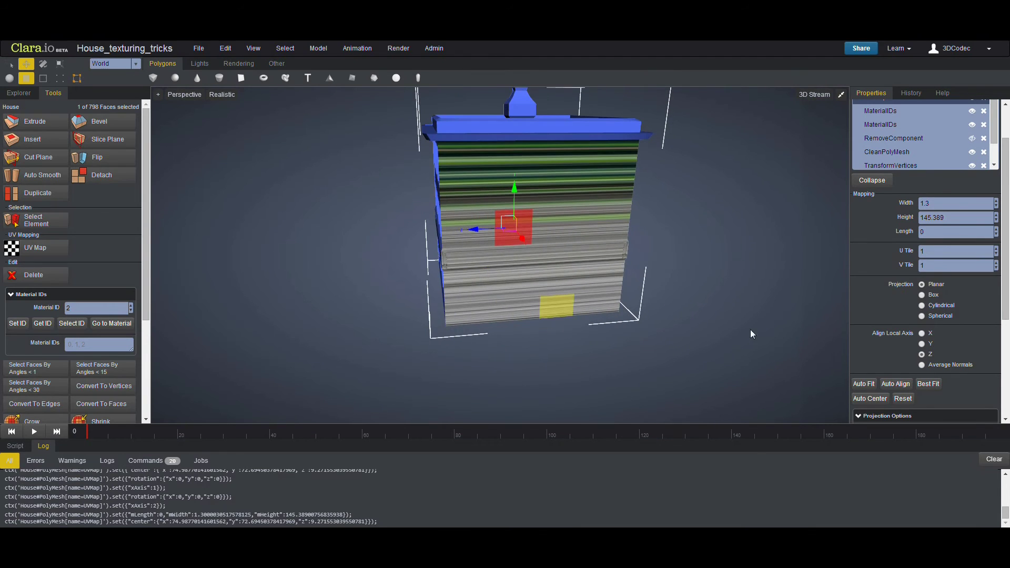
Auto Align the wall projection to its normals, then Auto Fit and Best Fit it
{"action": "left_click", "coordinate": [894, 389]}
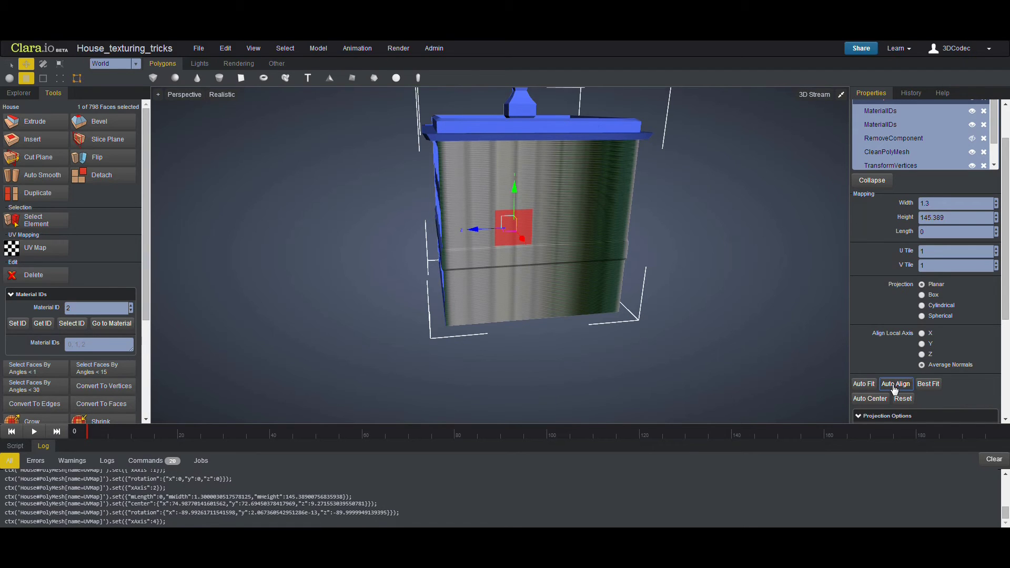
{"action": "left_click_drag", "start_coordinate": [616, 335], "coordinate": [633, 333], "text": "alt"}
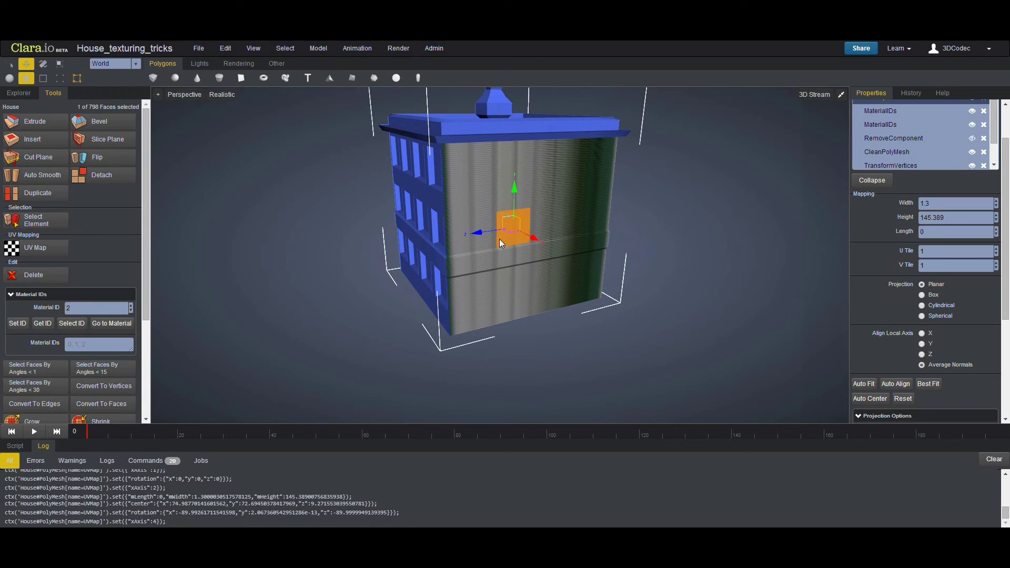
{"action": "left_click", "coordinate": [865, 385]}
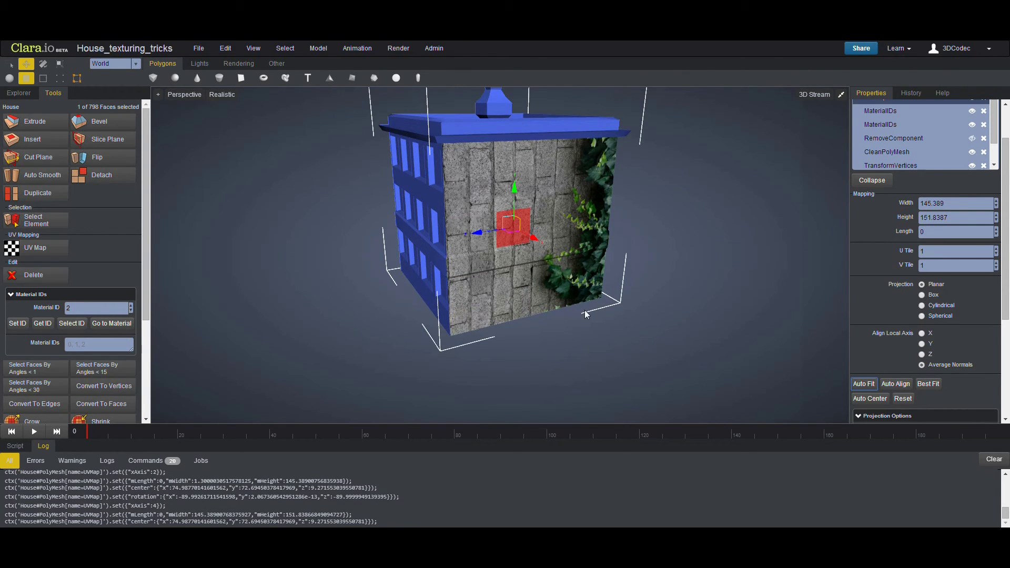
{"action": "left_click", "coordinate": [928, 384]}
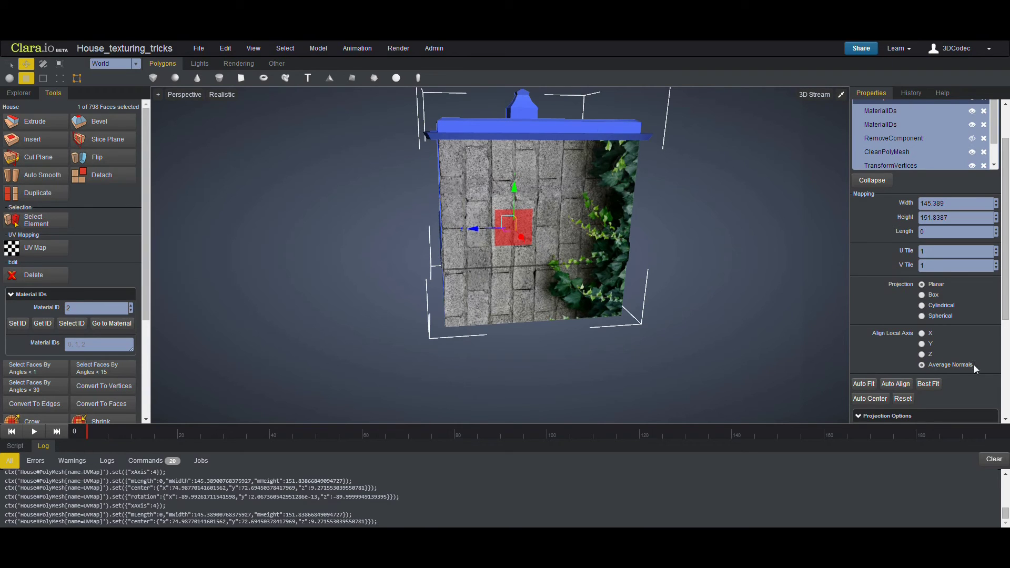
{"action": "middle_click_drag", "start_coordinate": [514, 261], "coordinate": [894, 332]}
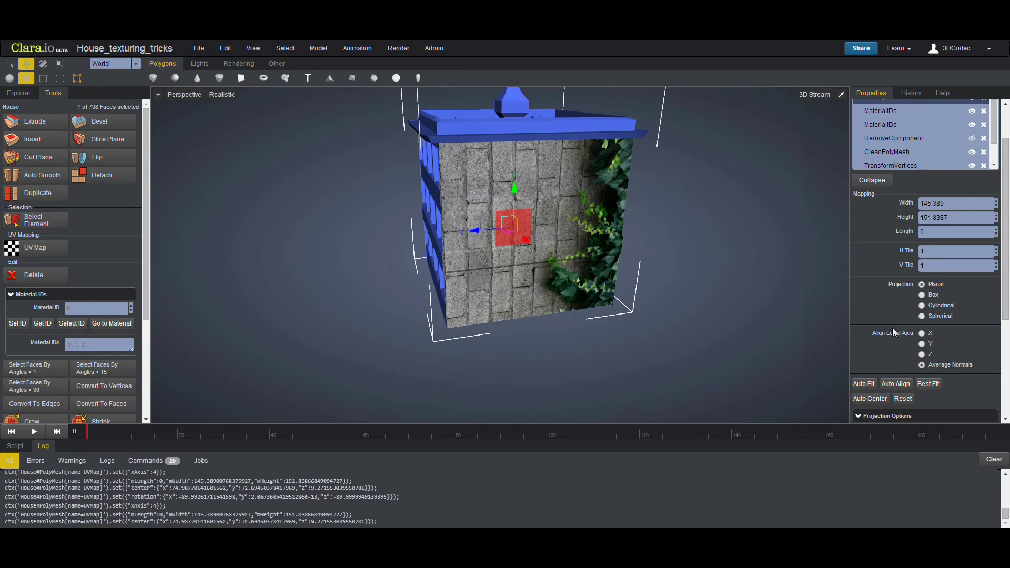
Try local X axis alignment and Best Fit the wall projection again
{"action": "left_click", "coordinate": [921, 333]}
{"action": "middle_click_drag", "start_coordinate": [500, 260], "coordinate": [815, 325]}
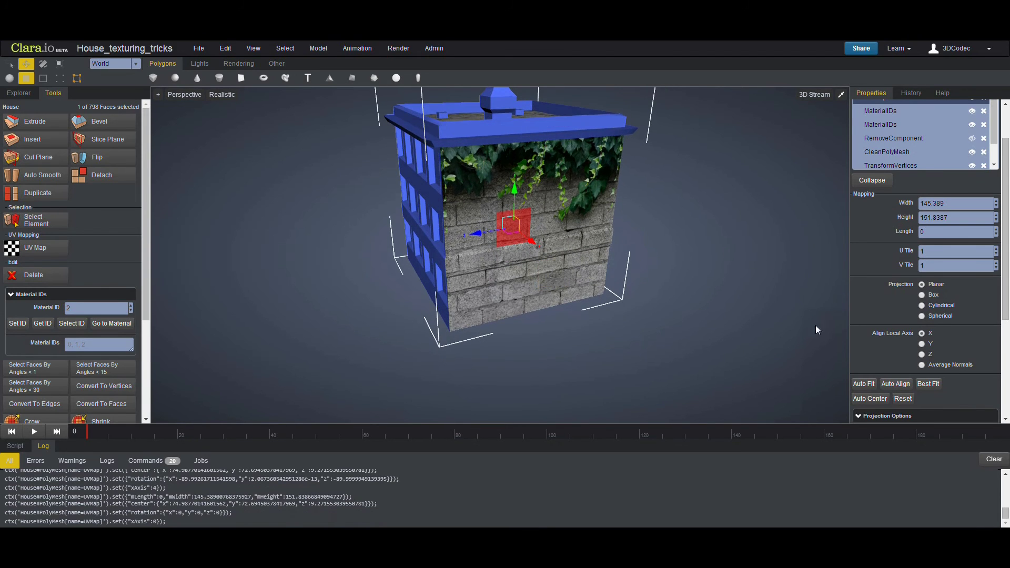
{"action": "left_click", "coordinate": [925, 390]}
{"action": "mouse_move", "coordinate": [610, 284]}
{"action": "middle_mouse_down"}
{"action": "mouse_move", "coordinate": [601, 302]}
{"action": "mouse_move", "coordinate": [573, 273]}
{"action": "middle_mouse_up"}
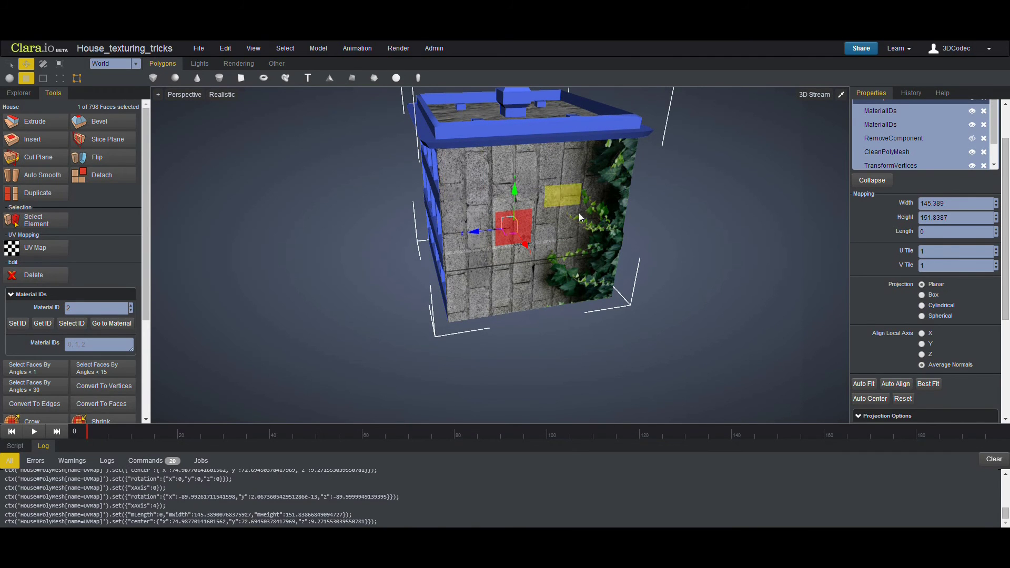
Rotate the wall's projection to X -95.99 and Y 90 so the ivy sits on top
{"action": "scroll", "coordinate": [875, 320], "scroll_direction": "down", "scroll_amount": 3}
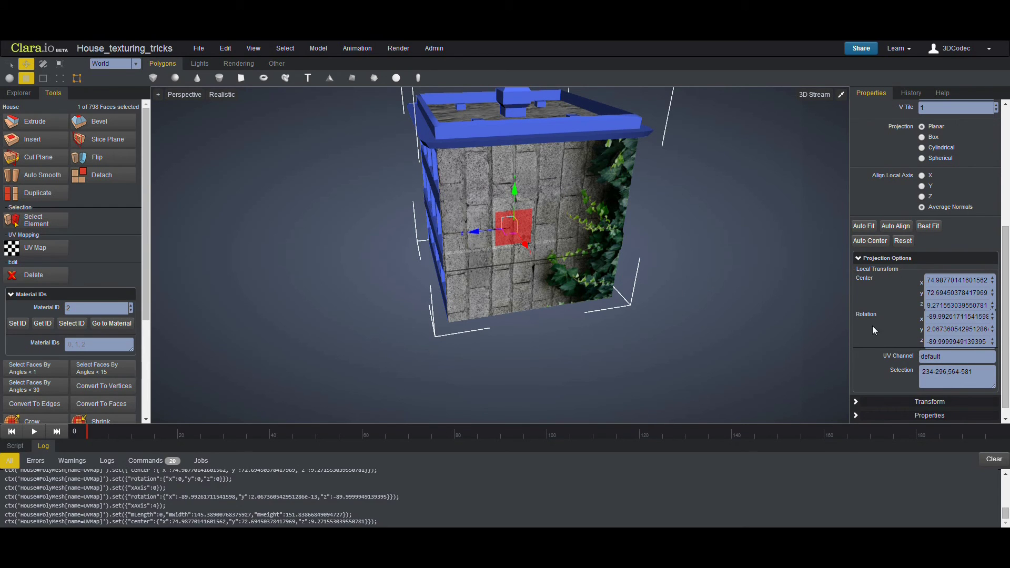
{"action": "scroll", "coordinate": [872, 327], "scroll_direction": "down", "scroll_amount": 1}
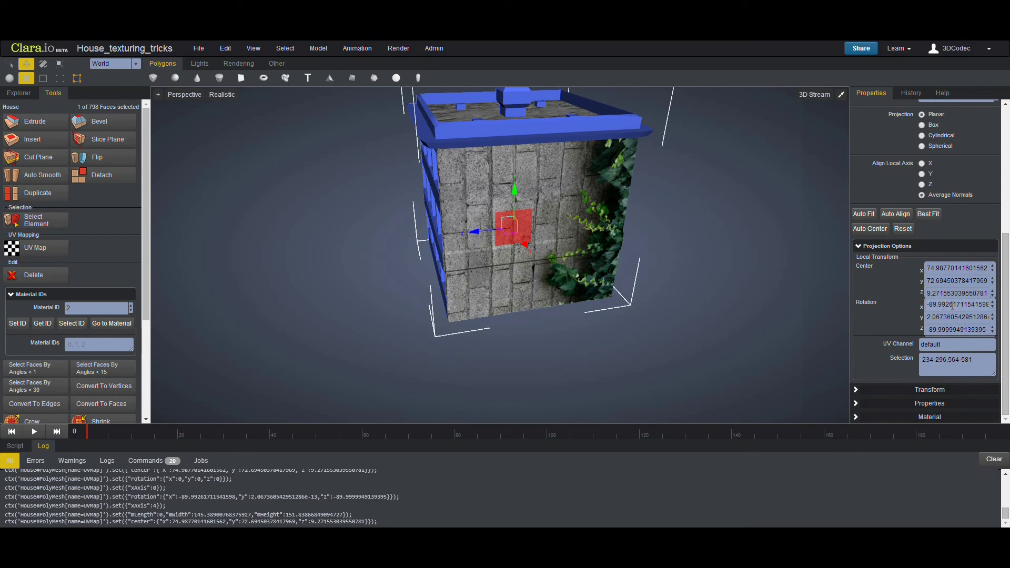
{"action": "left_click_drag", "start_coordinate": [993, 310], "coordinate": [897, 326]}
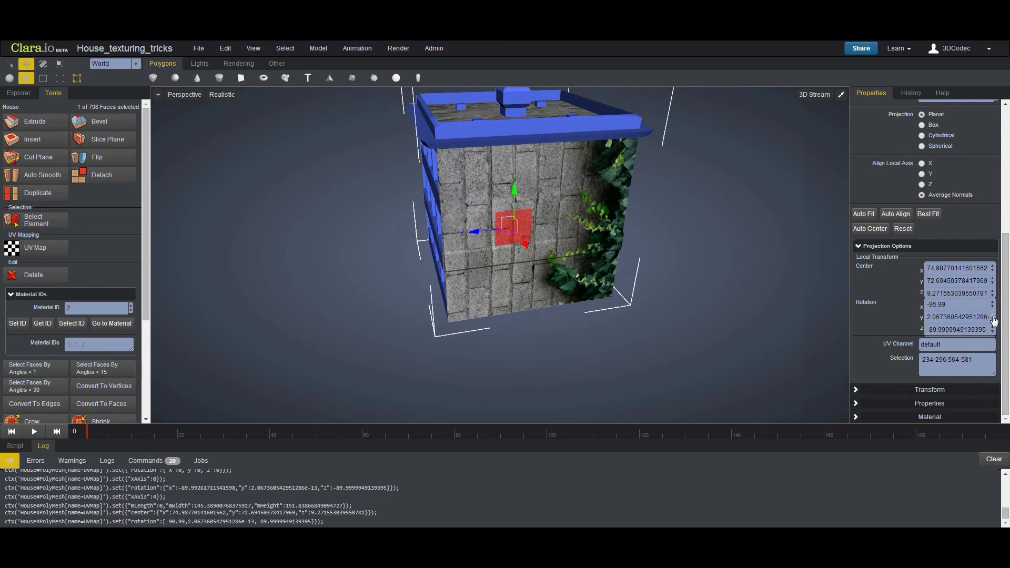
{"action": "mouse_move", "coordinate": [993, 321]}
{"action": "left_mouse_down"}
{"action": "mouse_move", "coordinate": [991, 358]}
{"action": "mouse_move", "coordinate": [976, 278]}
{"action": "left_mouse_up"}
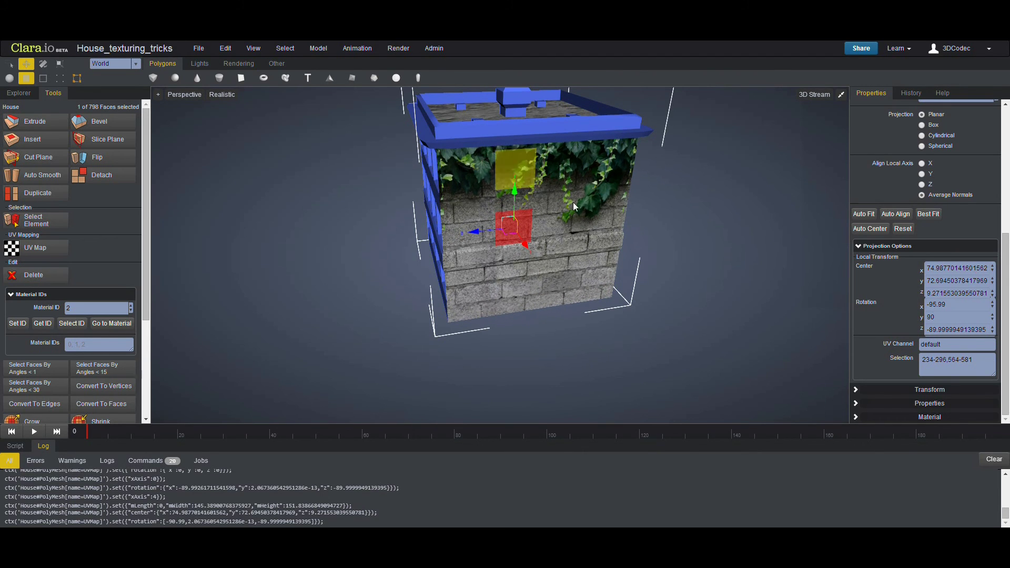
Set the wall texture's U Tile to 1.3 with V Tile kept at 1
{"action": "scroll", "coordinate": [879, 282], "scroll_direction": "up", "scroll_amount": 3}
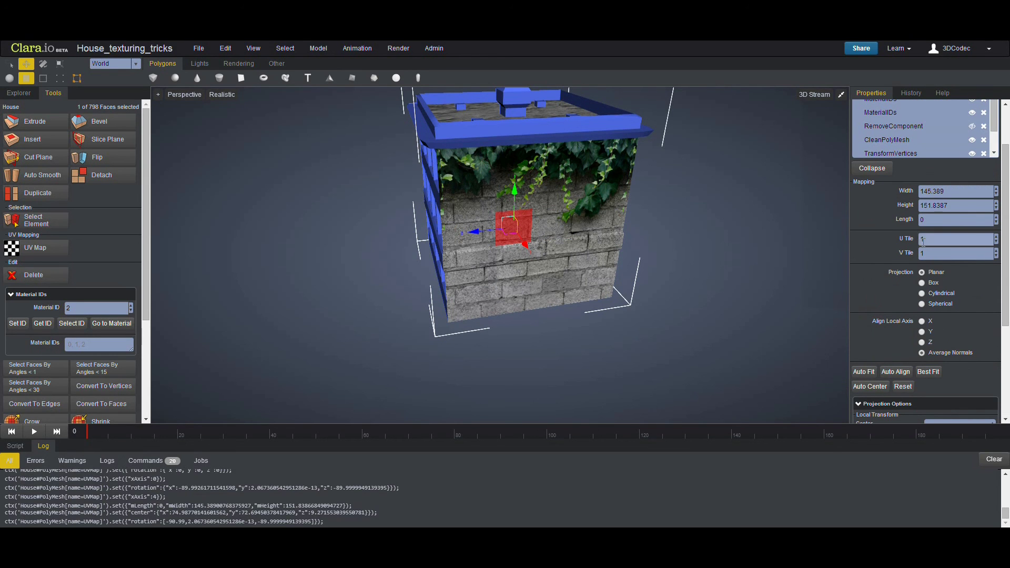
{"action": "type", "text": "2"}
{"action": "key", "text": "Return"}
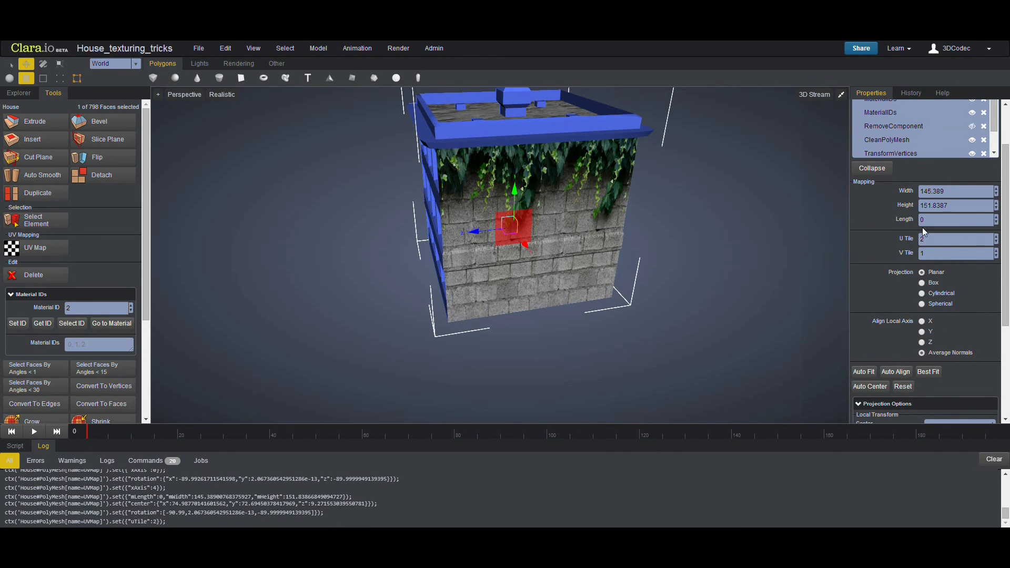
{"action": "left_click_drag", "start_coordinate": [996, 242], "coordinate": [997, 241]}
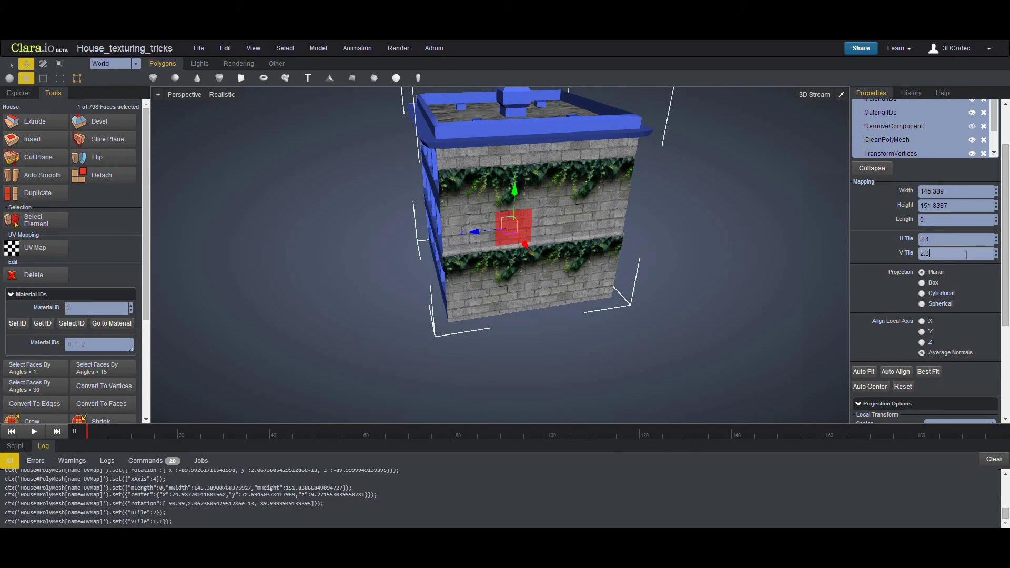
{"action": "left_click", "coordinate": [996, 237]}
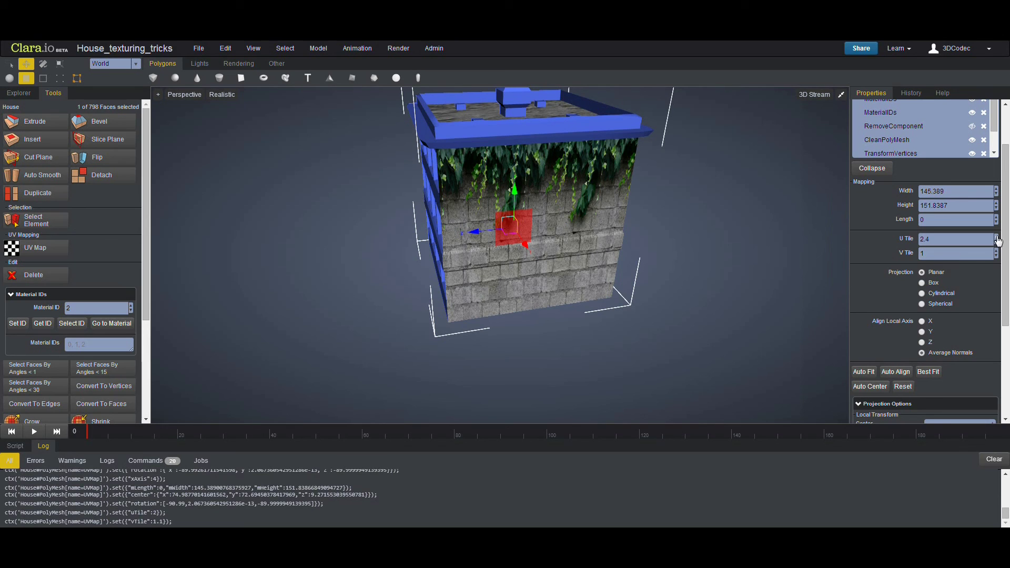
{"action": "left_click_drag", "start_coordinate": [996, 235], "coordinate": [998, 235]}
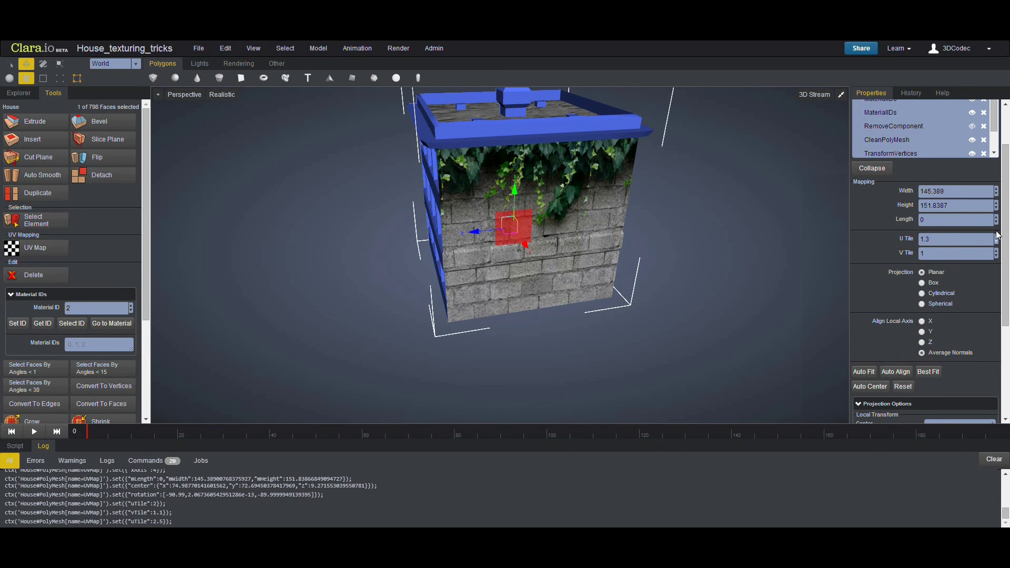